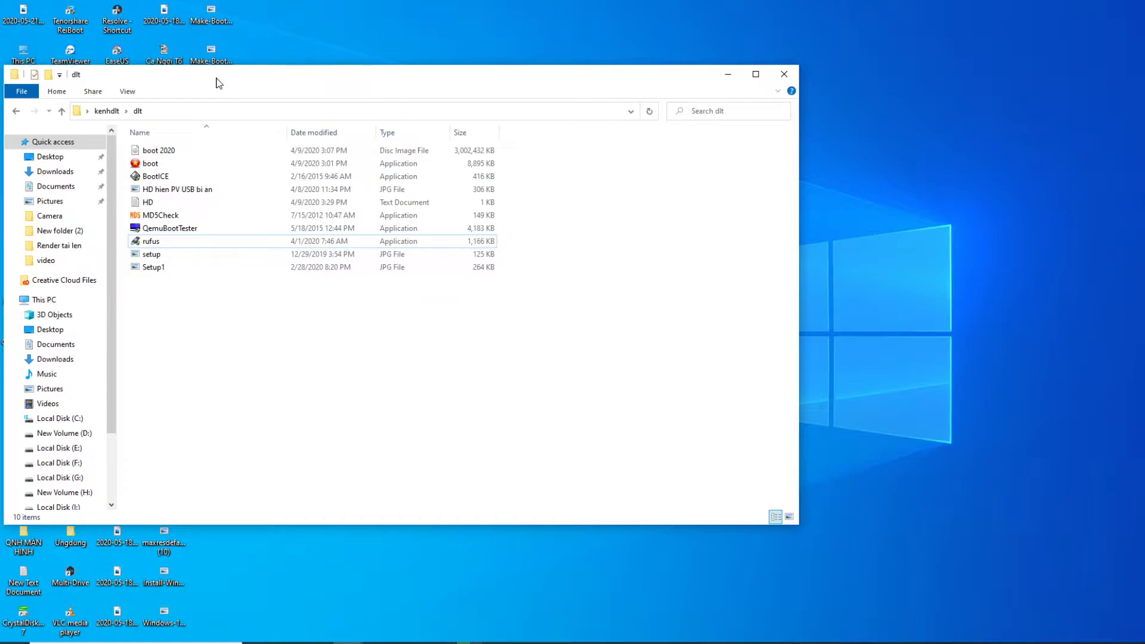
Close the UEFI_NTFS (Q:) drive window and move the dlt folder window clear of the desktop icons
left_click_drag(251, 76, 300, 82)
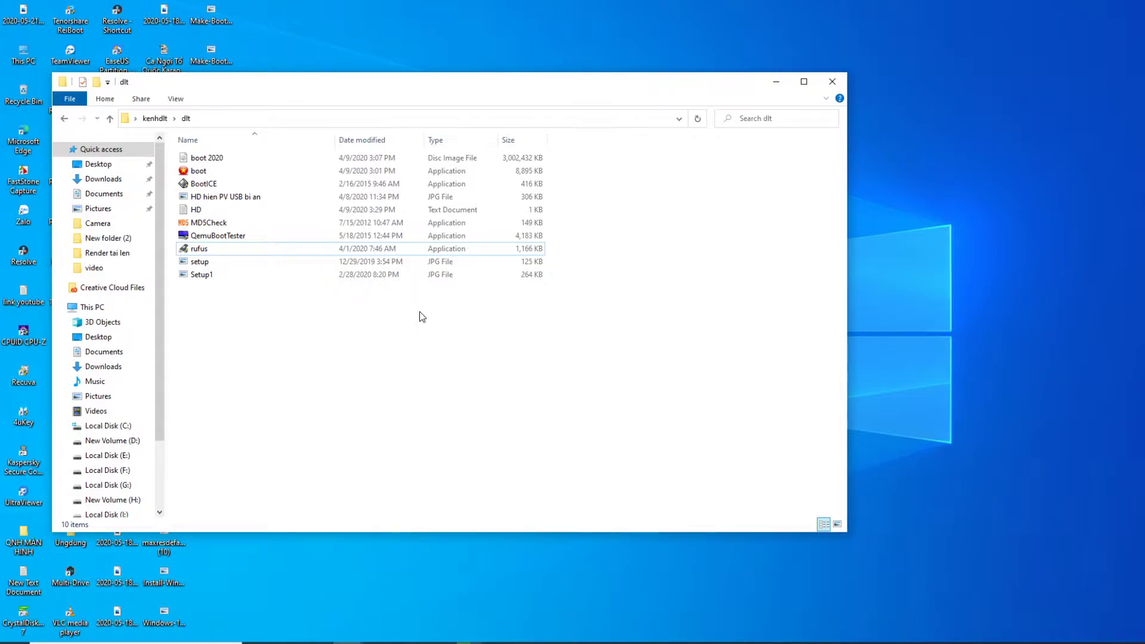
left_click(364, 251)
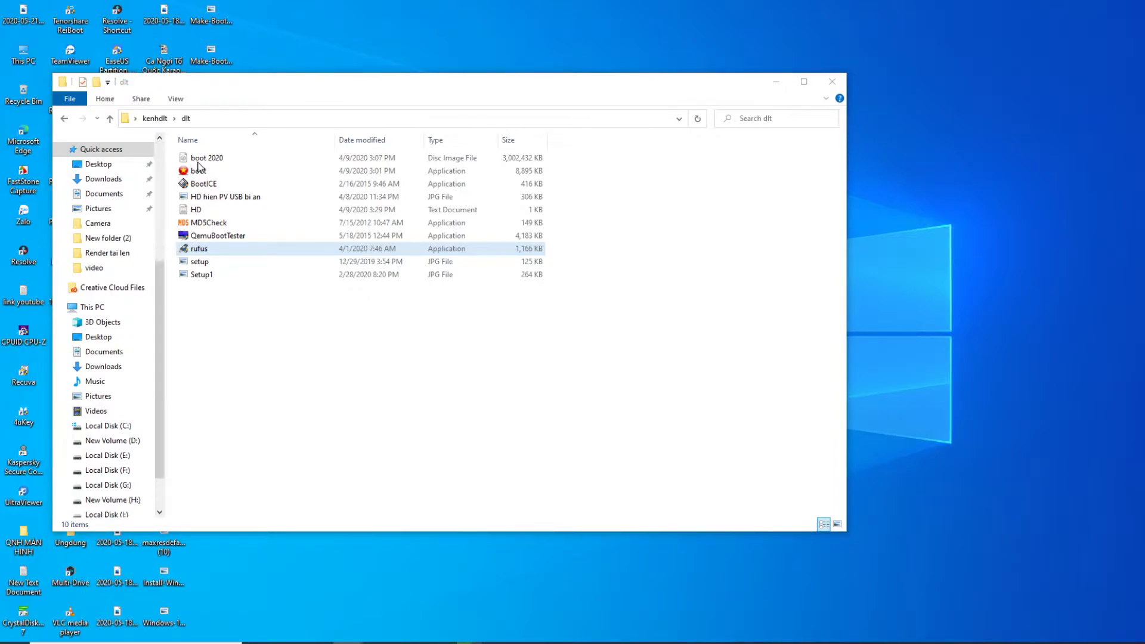
left_click(848, 97)
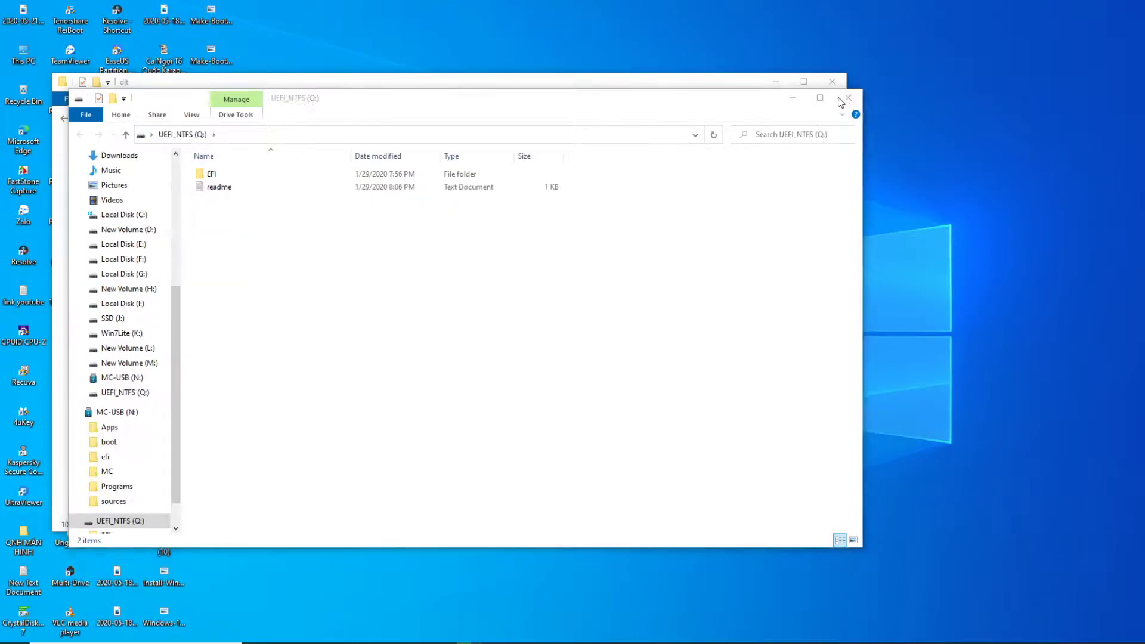
left_click(848, 97)
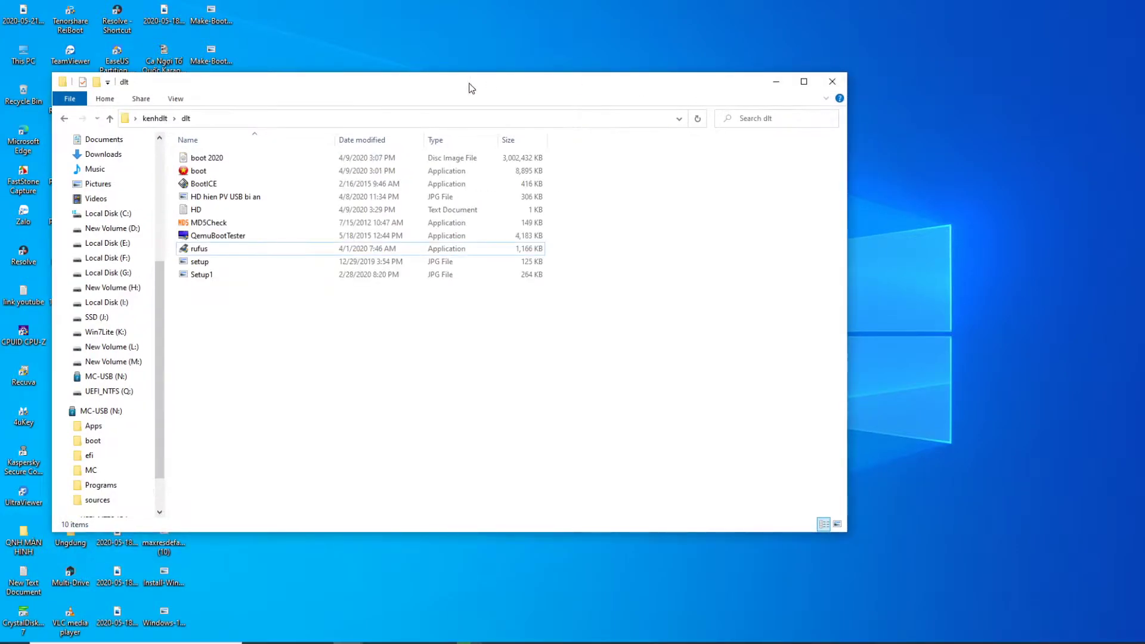
left_click_drag(460, 87, 481, 84)
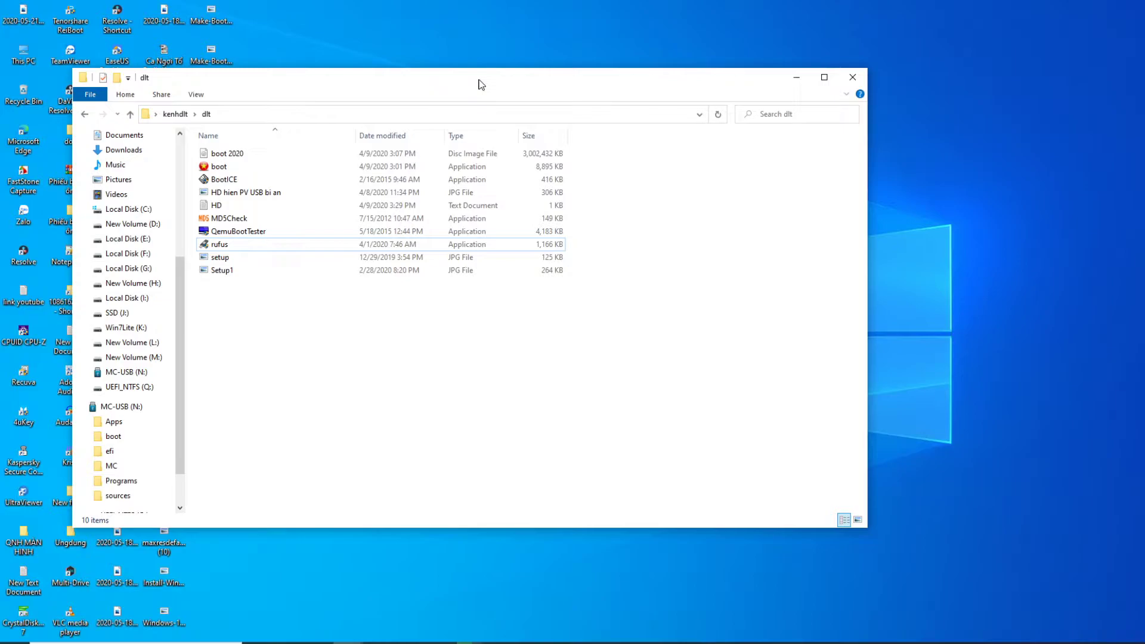
left_click_drag(301, 77, 529, 66)
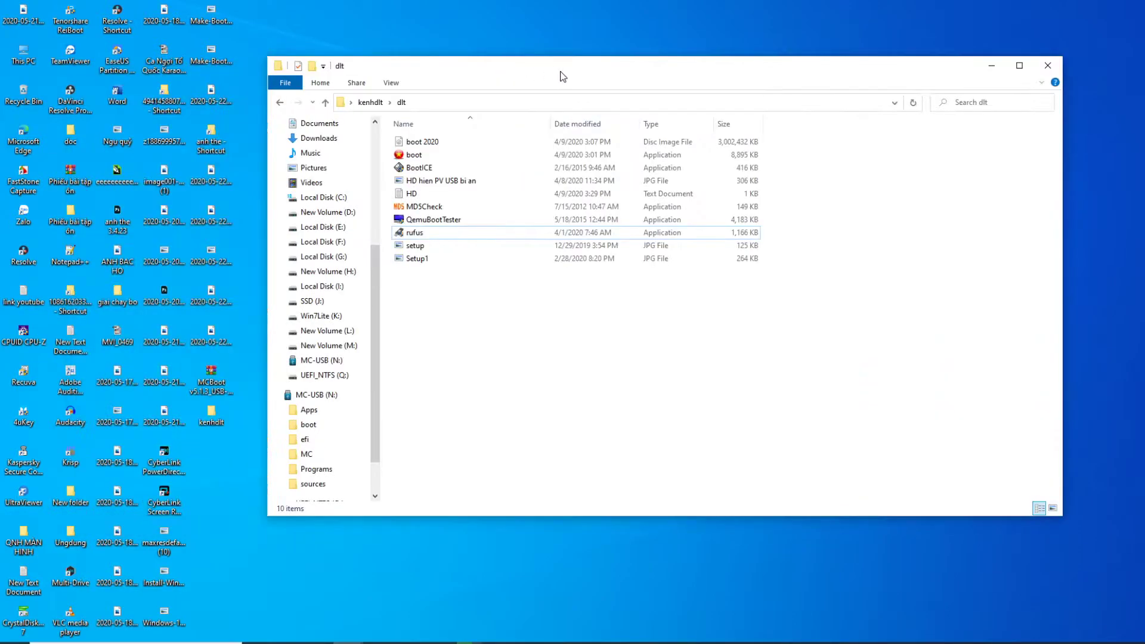
Open the MC-USB (N:) drive from This PC to view its files, and return to the drive list
left_click(27, 58)
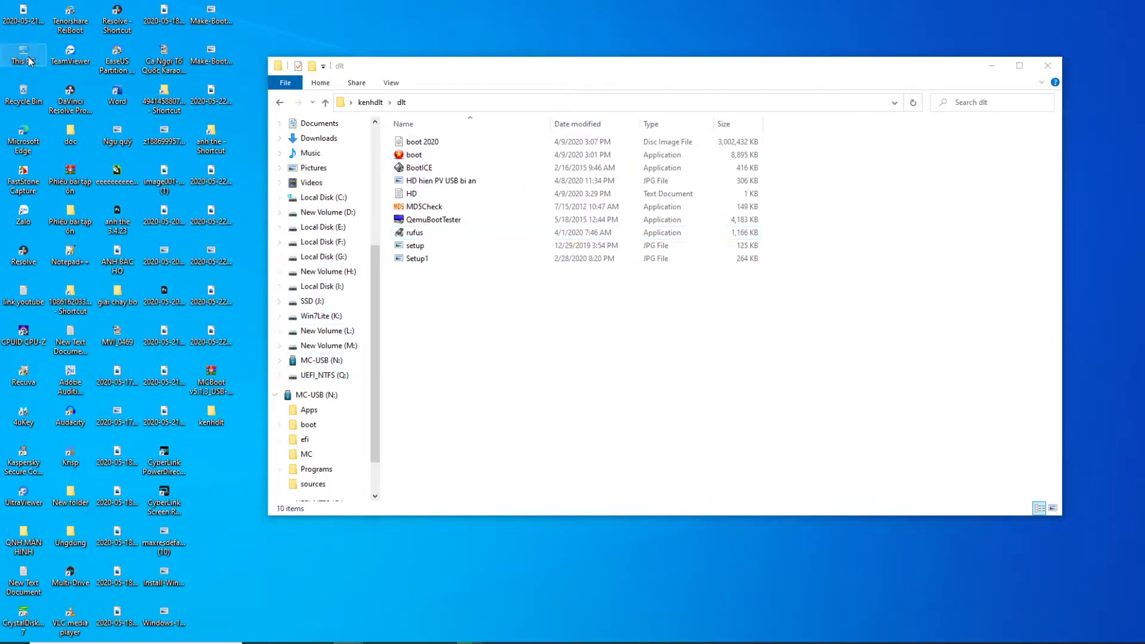
double_click(27, 60)
double_click(758, 292)
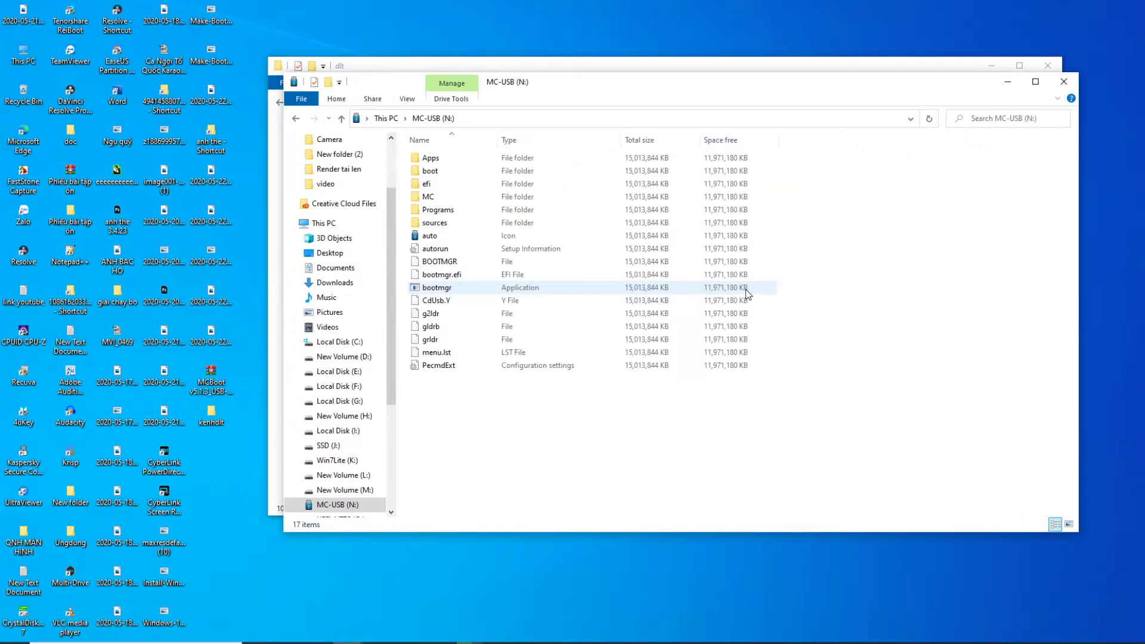
left_click_drag(700, 97, 460, 276)
left_click_drag(647, 271, 862, 163)
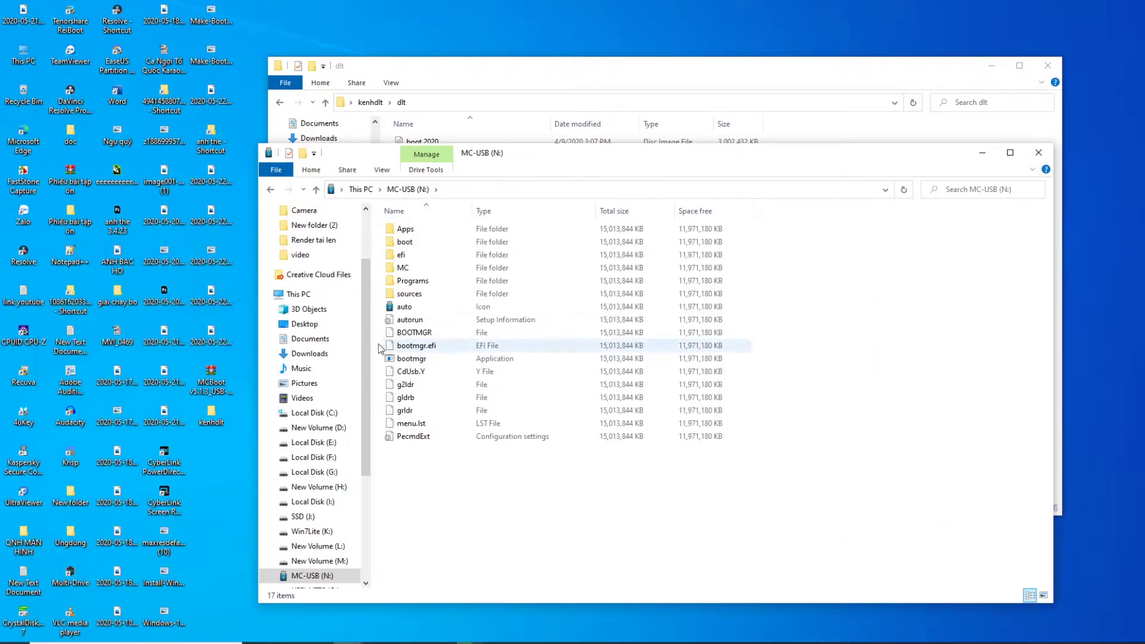
left_click(298, 294)
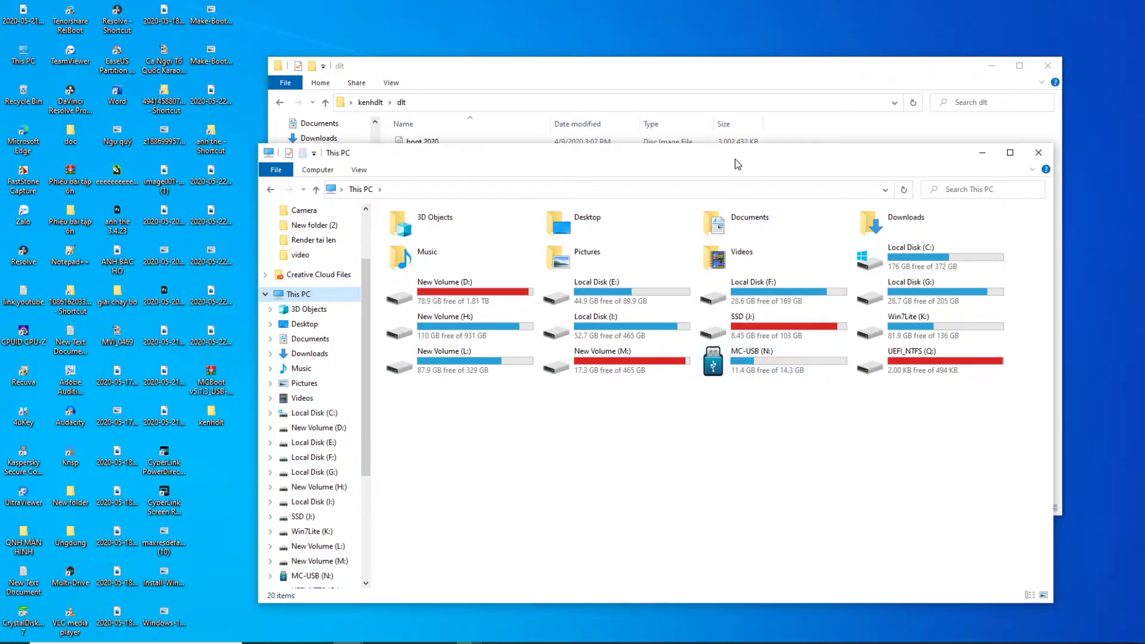
left_click_drag(736, 156, 713, 403)
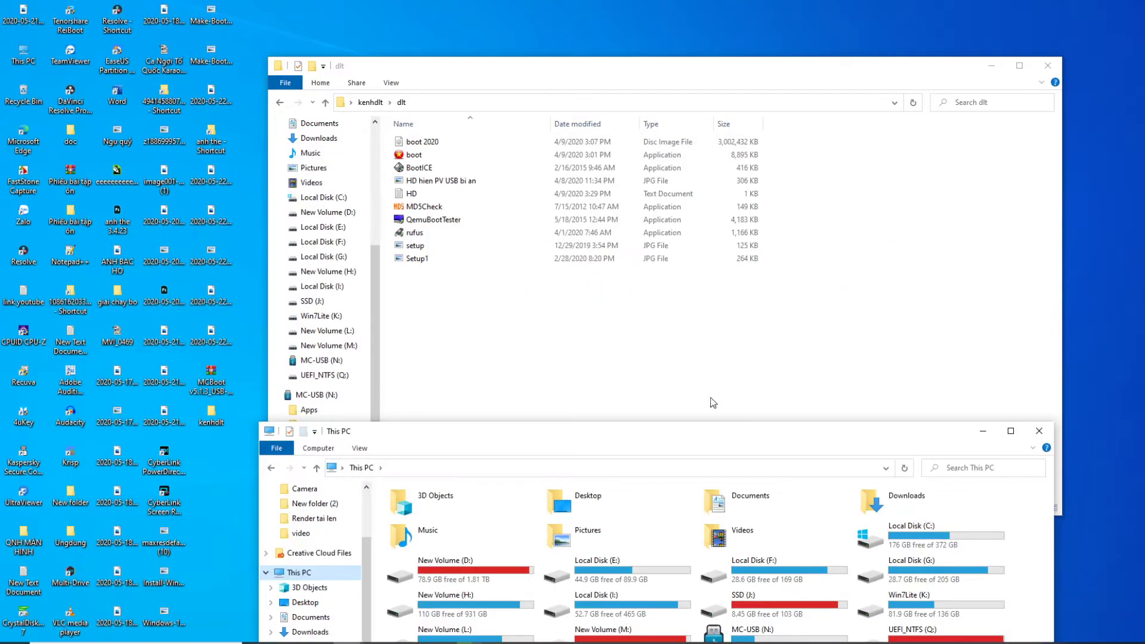
Launch rufus from the dlt folder and choose MC-USB (N:) [16 GB] as the device
left_click(420, 233)
right_click(420, 234)
left_click(442, 254)
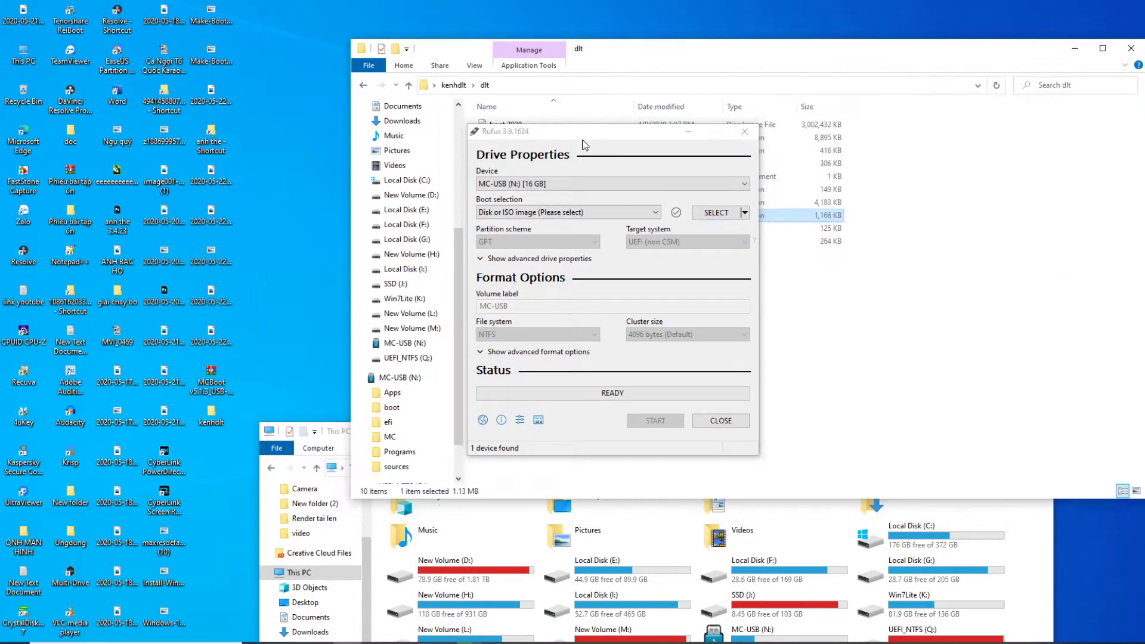
left_click_drag(535, 138, 322, 140)
left_click(328, 186)
left_click(331, 198)
Place the This PC window beside Rufus and select the MC-USB (N:) drive to check it
left_click(726, 521)
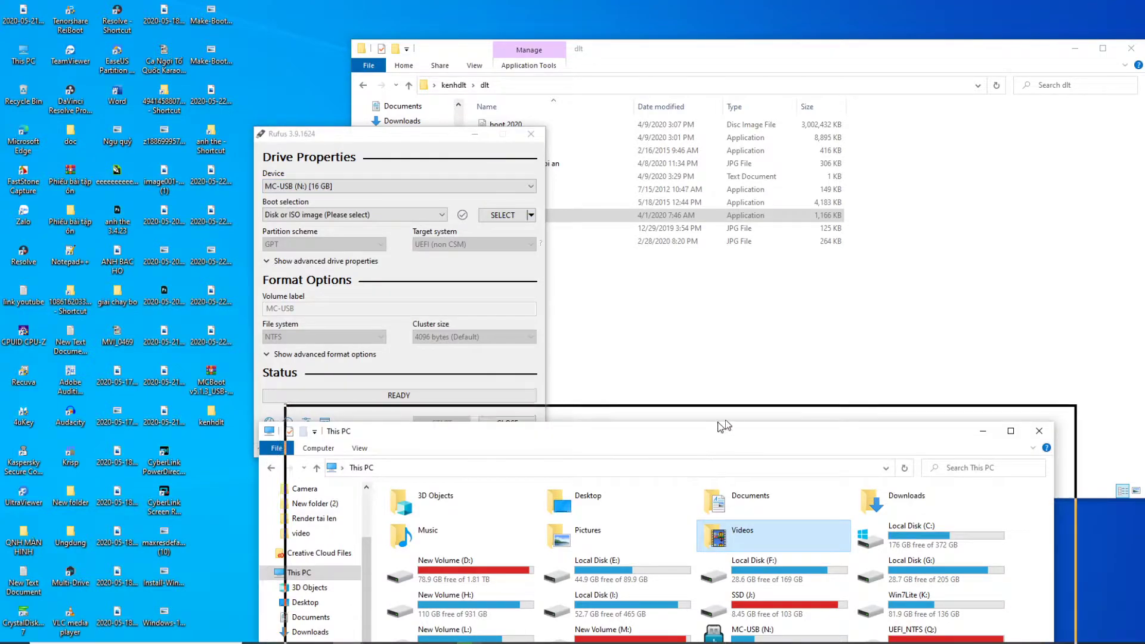
left_click_drag(719, 429, 888, 186)
left_click(889, 397)
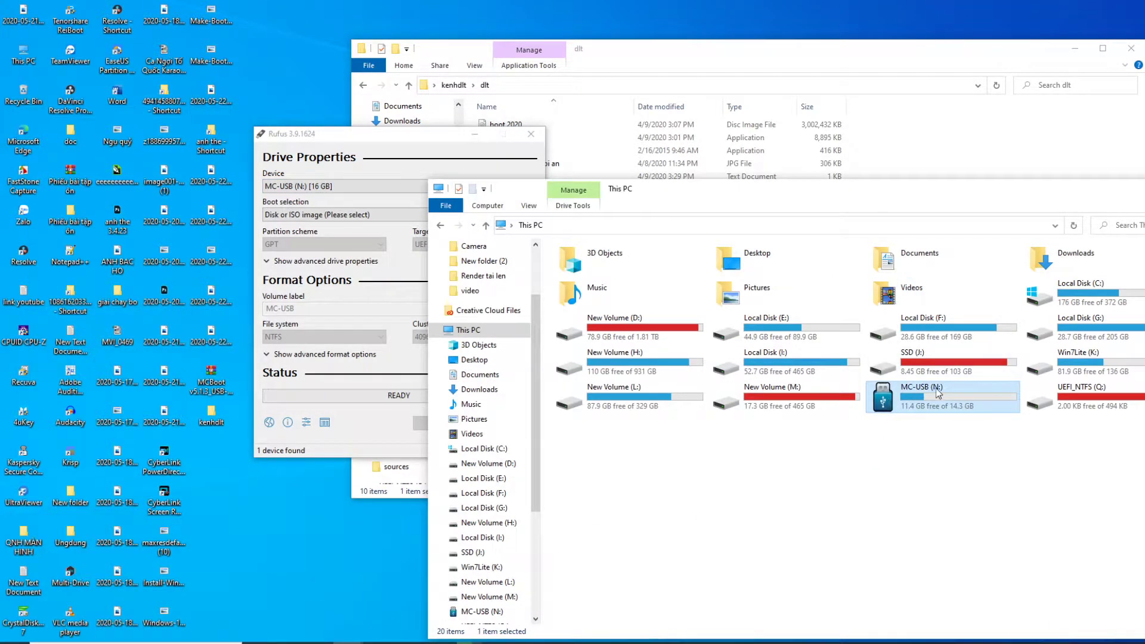
left_click_drag(775, 195, 748, 202)
Set the boot selection to a disk or ISO image and load boot 2020.iso from Desktop\kenhdlt\dlt
left_click(361, 247)
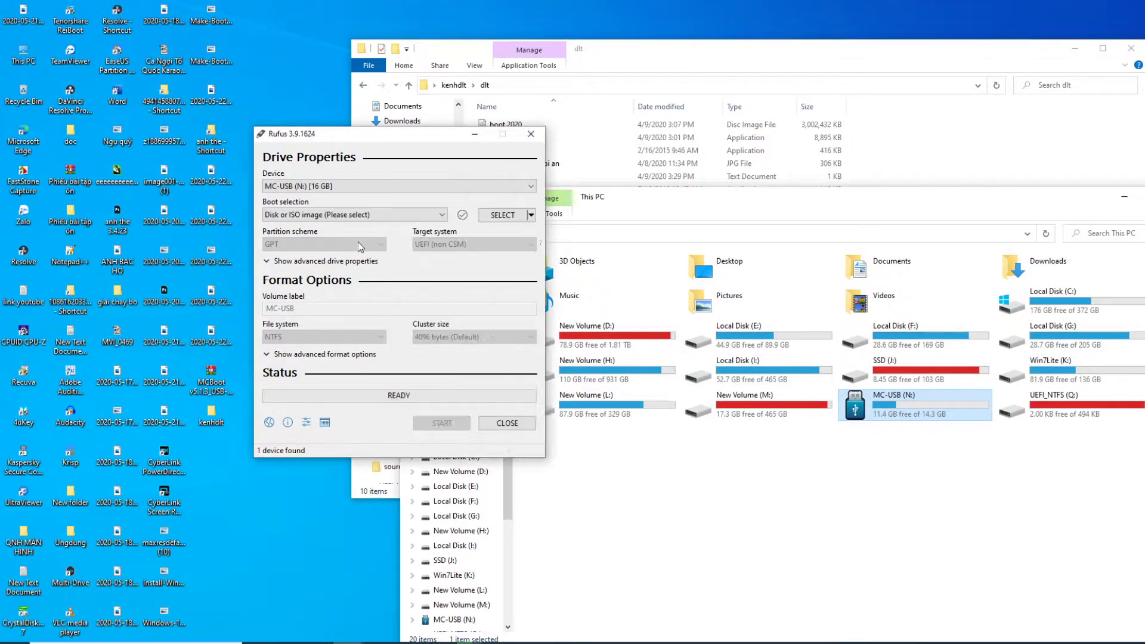
left_click(366, 213)
left_click(375, 216)
left_click(511, 219)
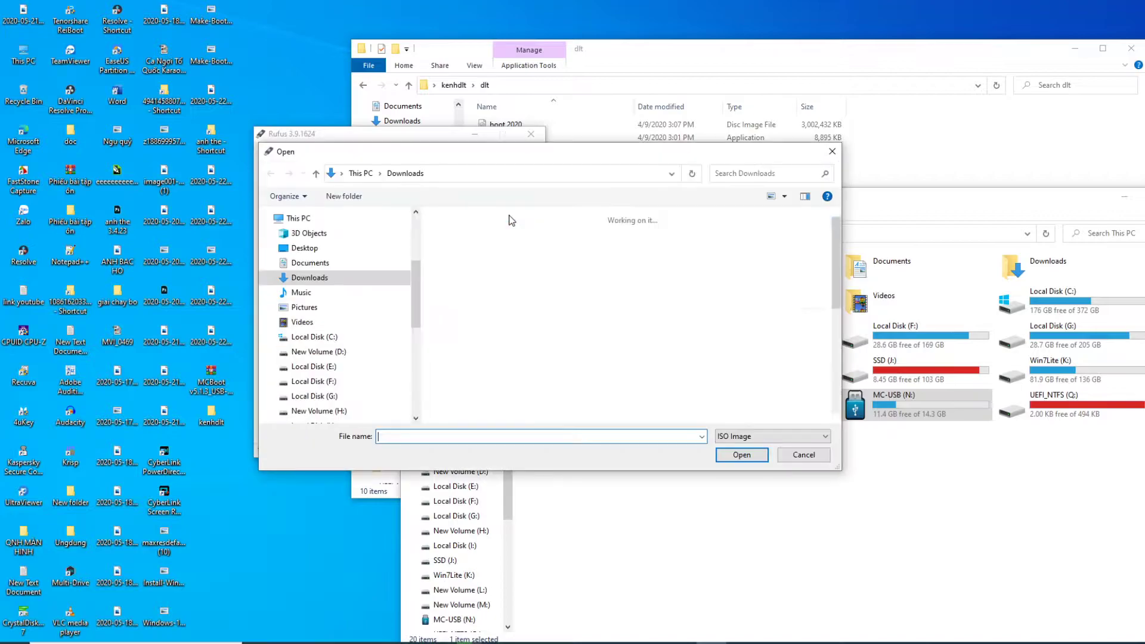
left_click(325, 248)
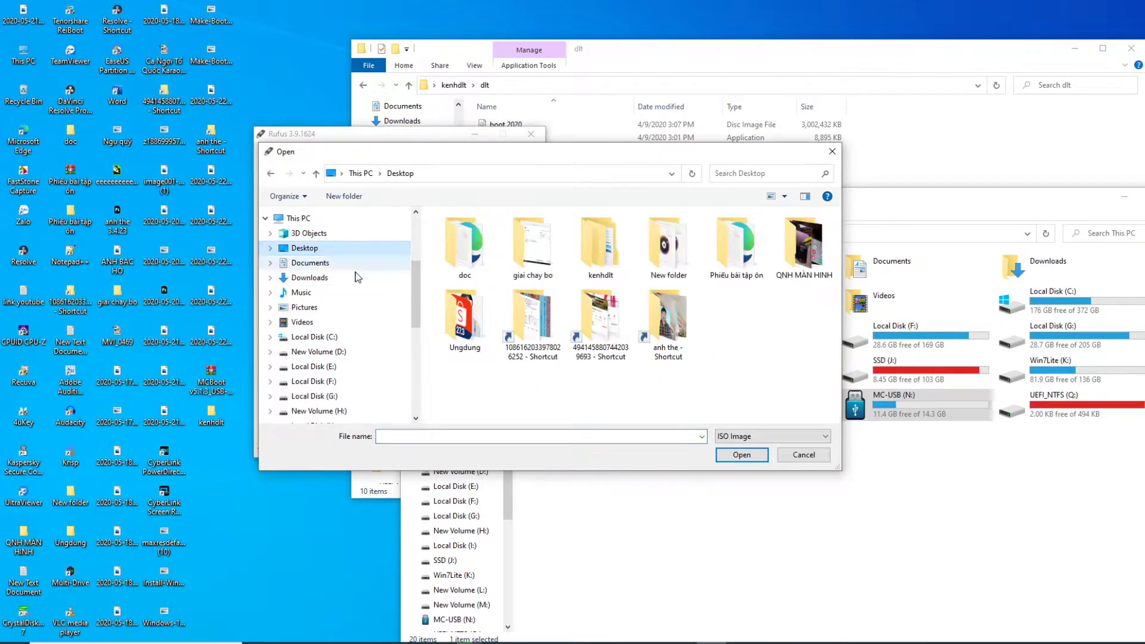
double_click(600, 248)
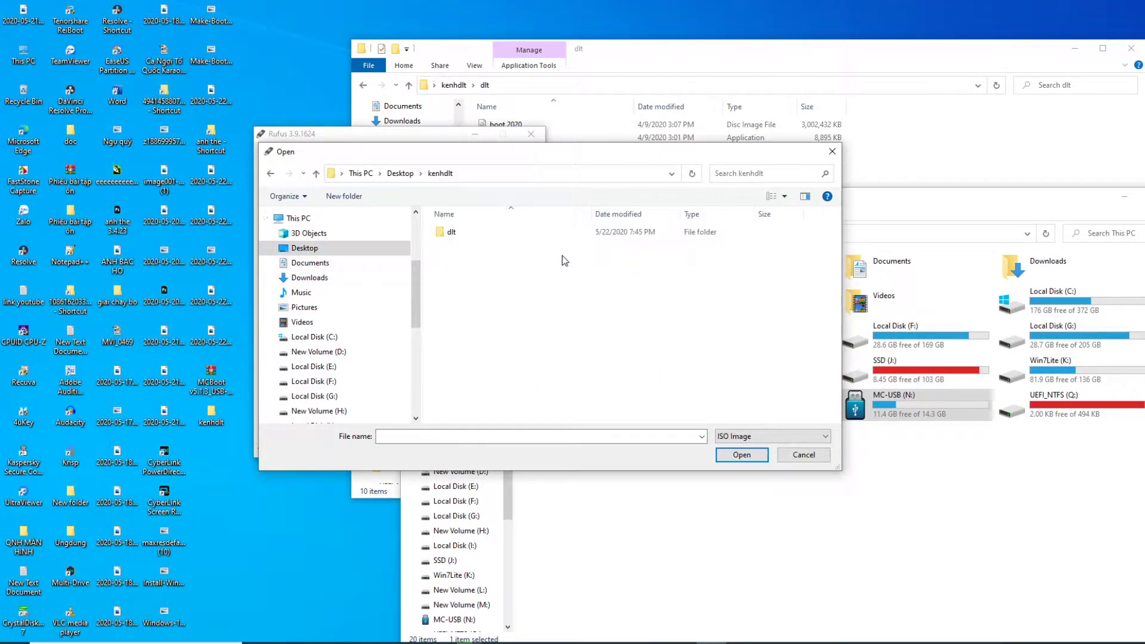
double_click(460, 233)
double_click(466, 237)
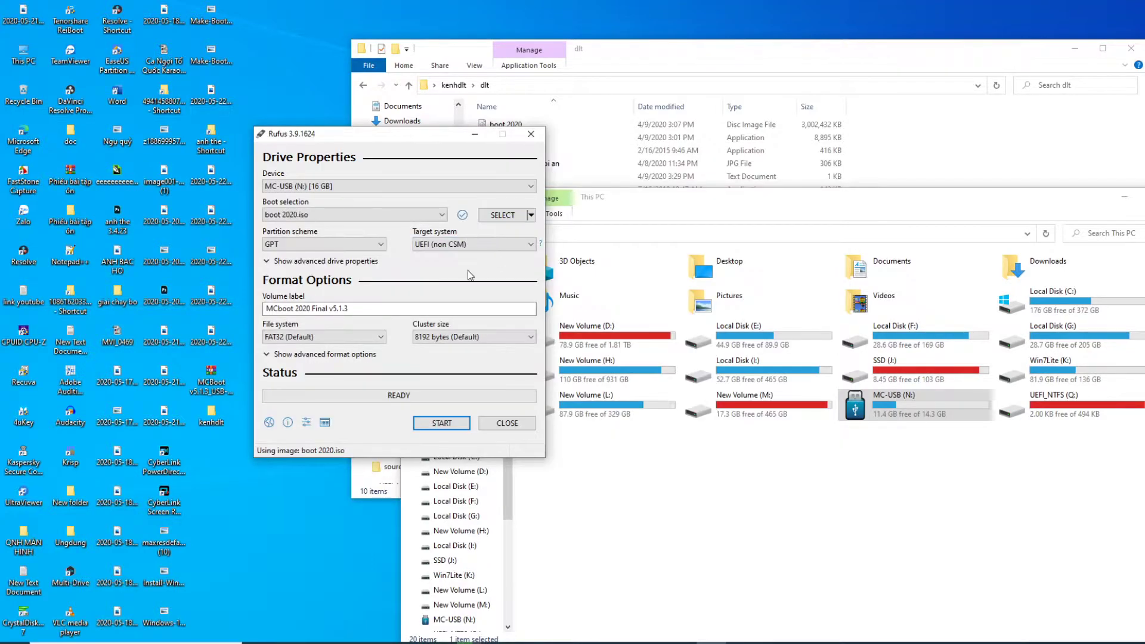
Set the partition scheme to MBR with the NTFS file system, and show the advanced format options
left_click(322, 244)
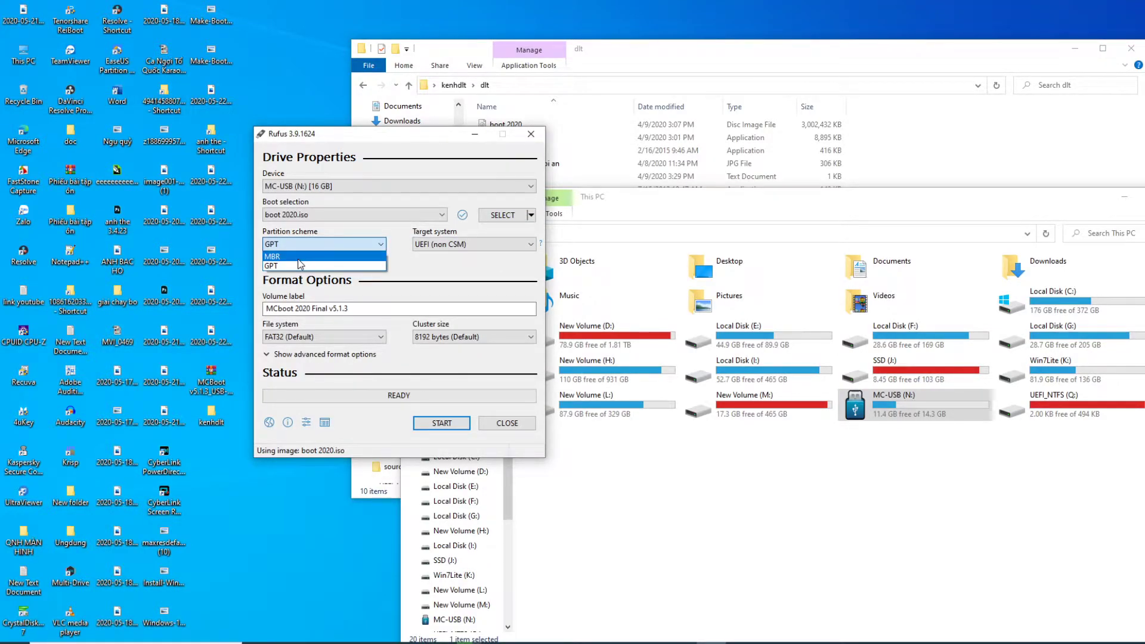
left_click(279, 258)
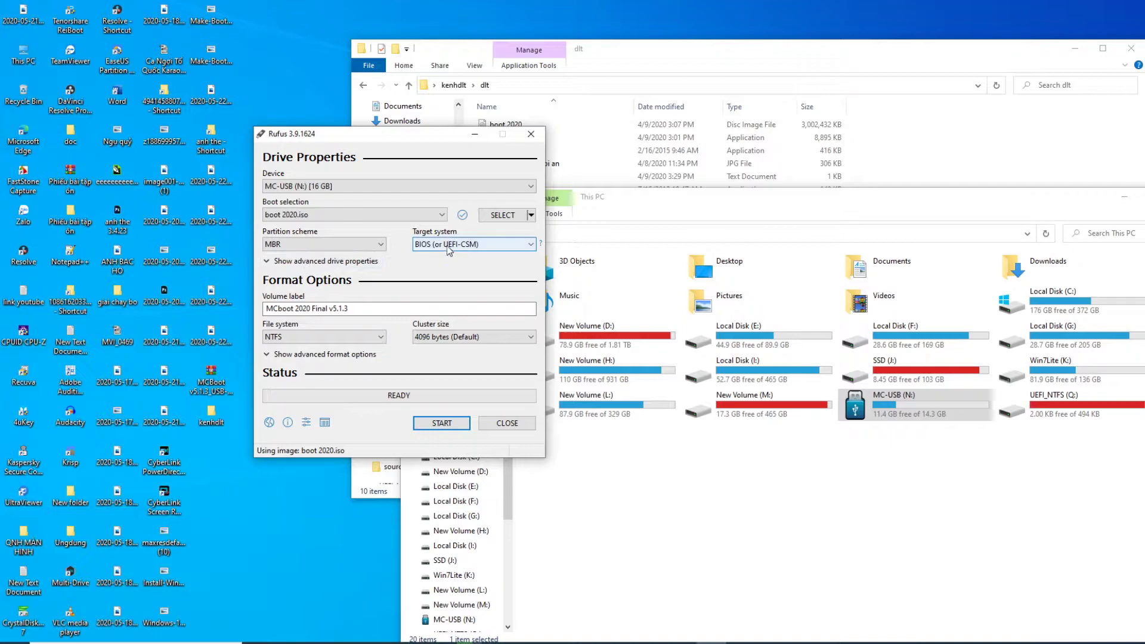
left_click(353, 337)
left_click(353, 343)
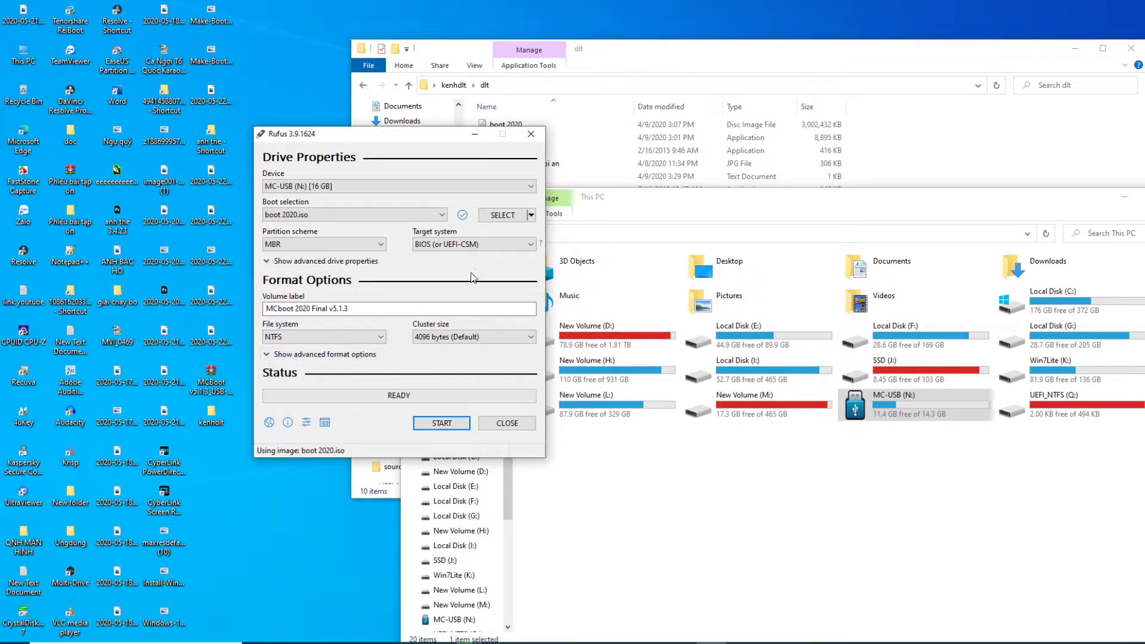
left_click(359, 356)
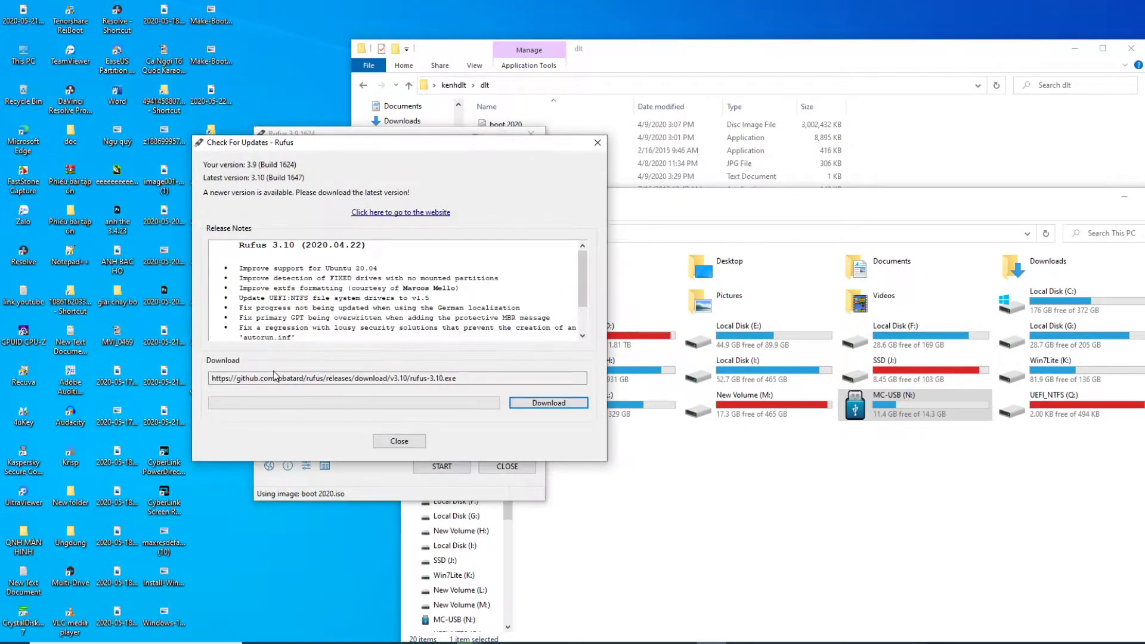
Dismiss the Rufus update offer and start writing the image to the USB drive, accepting the erasure of its data
left_click(399, 441)
left_click(441, 467)
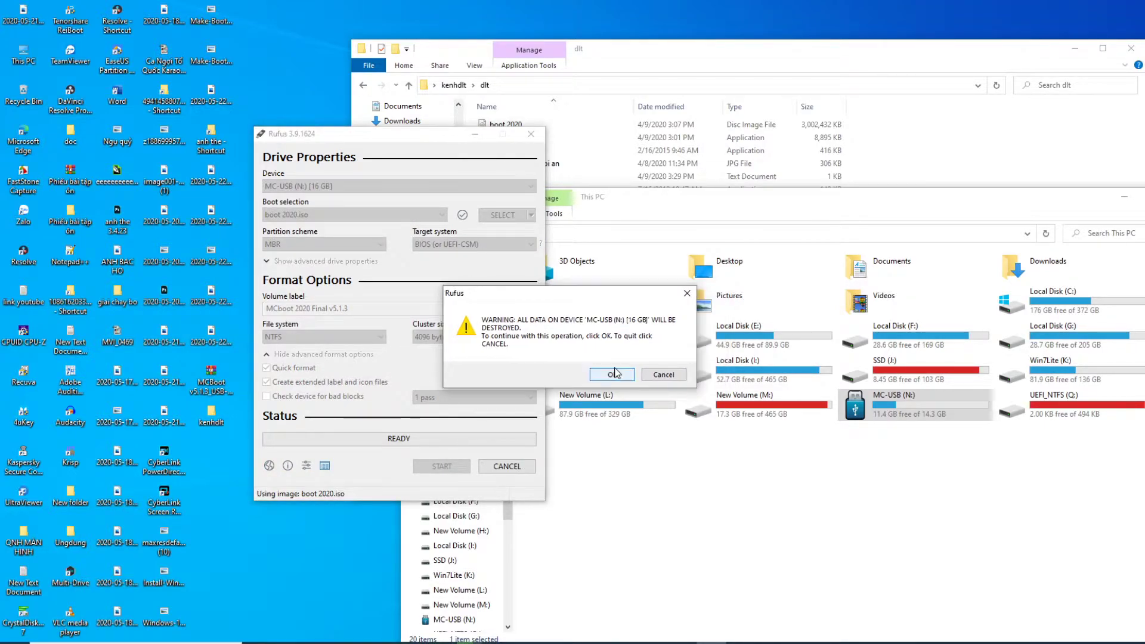
left_click(633, 375)
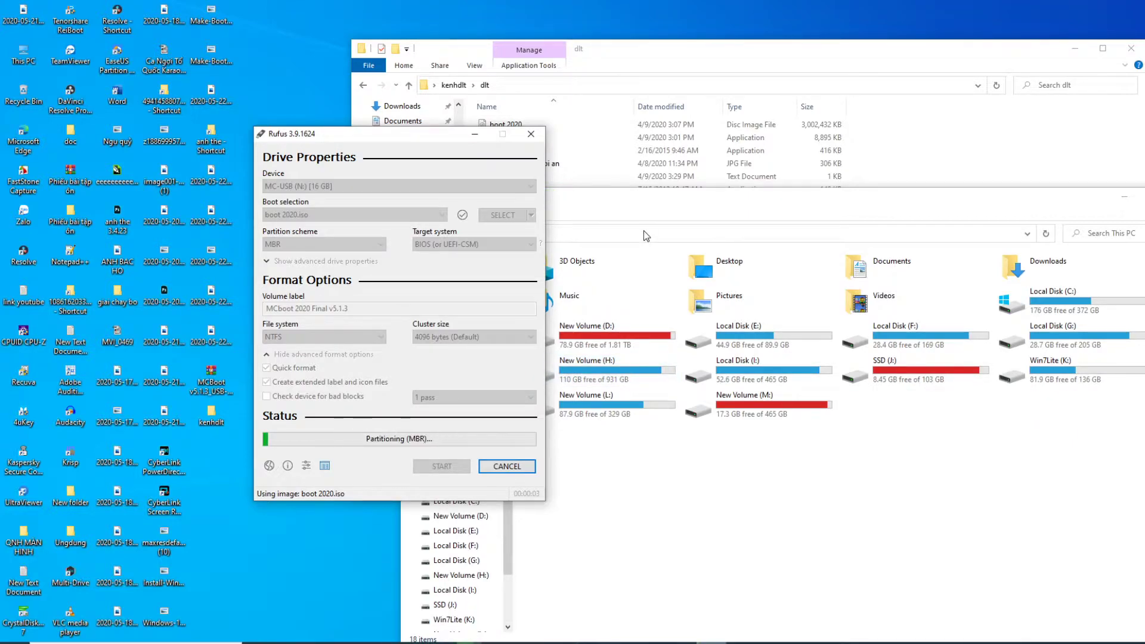
Arrange the Rufus and This PC windows side by side and look inside the MCboot 2020 Final v5_1_3 (N:) drive
left_click_drag(427, 135, 444, 67)
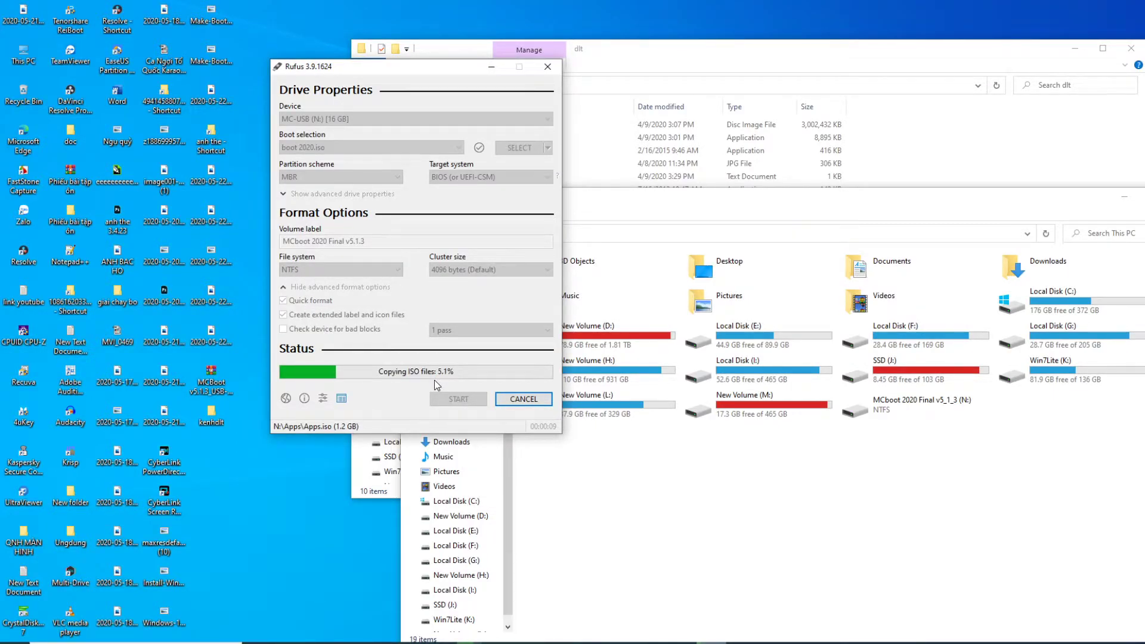
left_click_drag(775, 196, 716, 145)
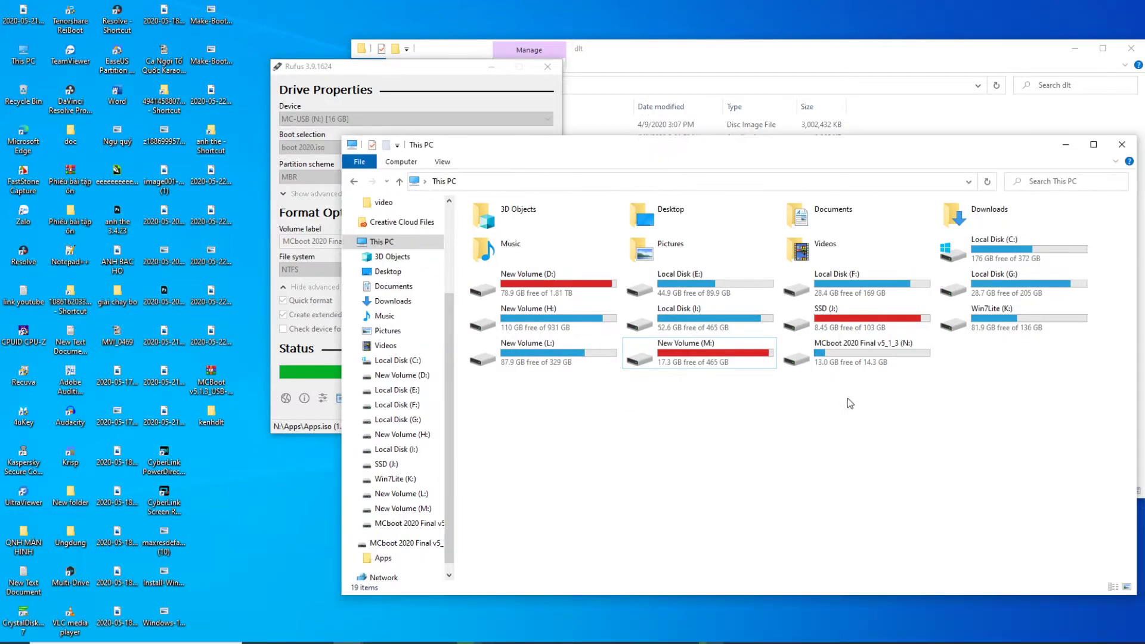
left_click_drag(420, 68, 305, 99)
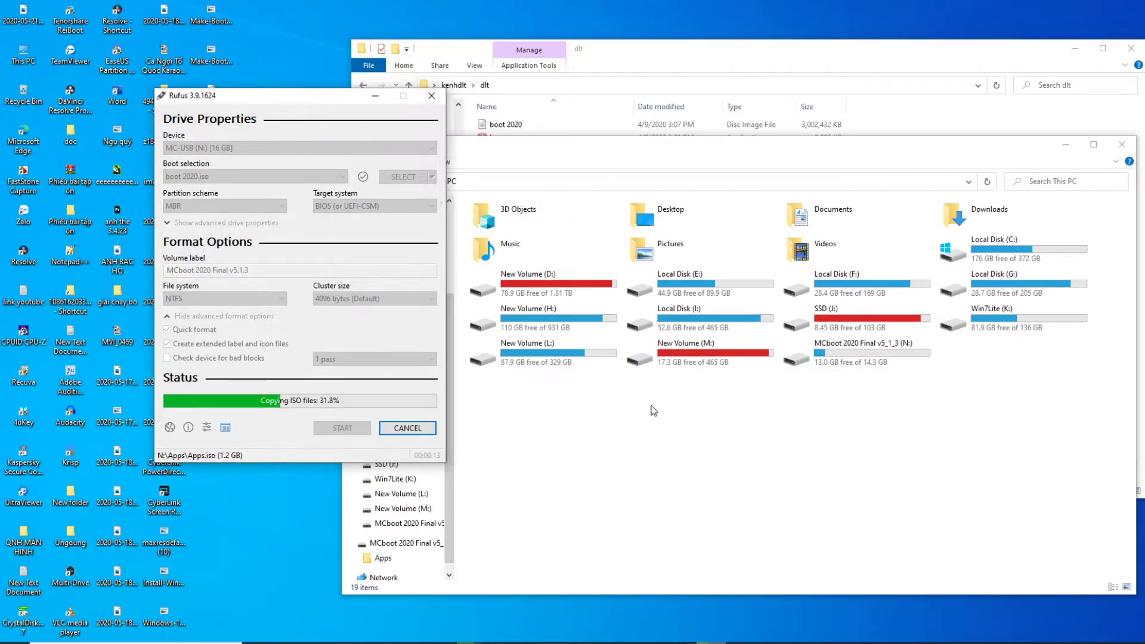
right_click(592, 425)
key("Escape")
left_click_drag(553, 154, 666, 129)
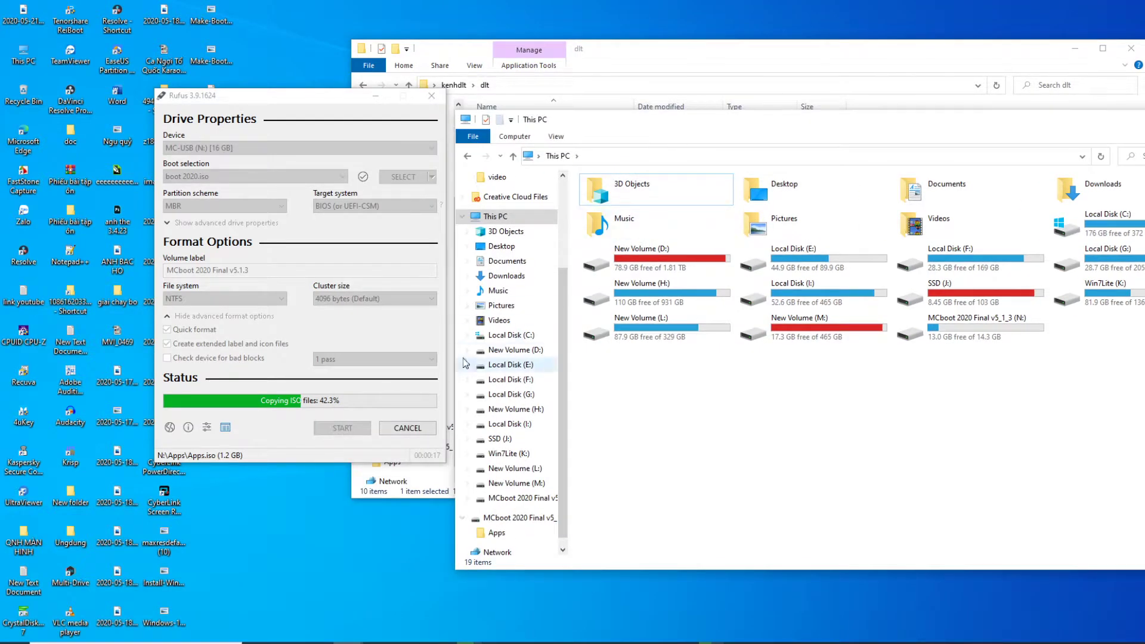
left_click(289, 429)
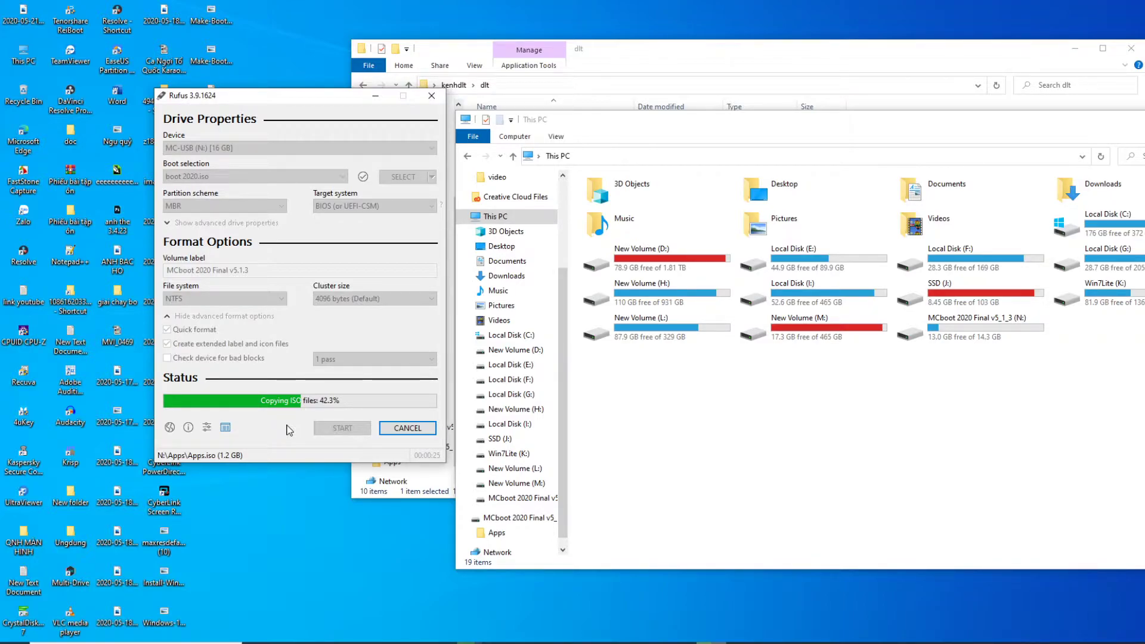
double_click(926, 325)
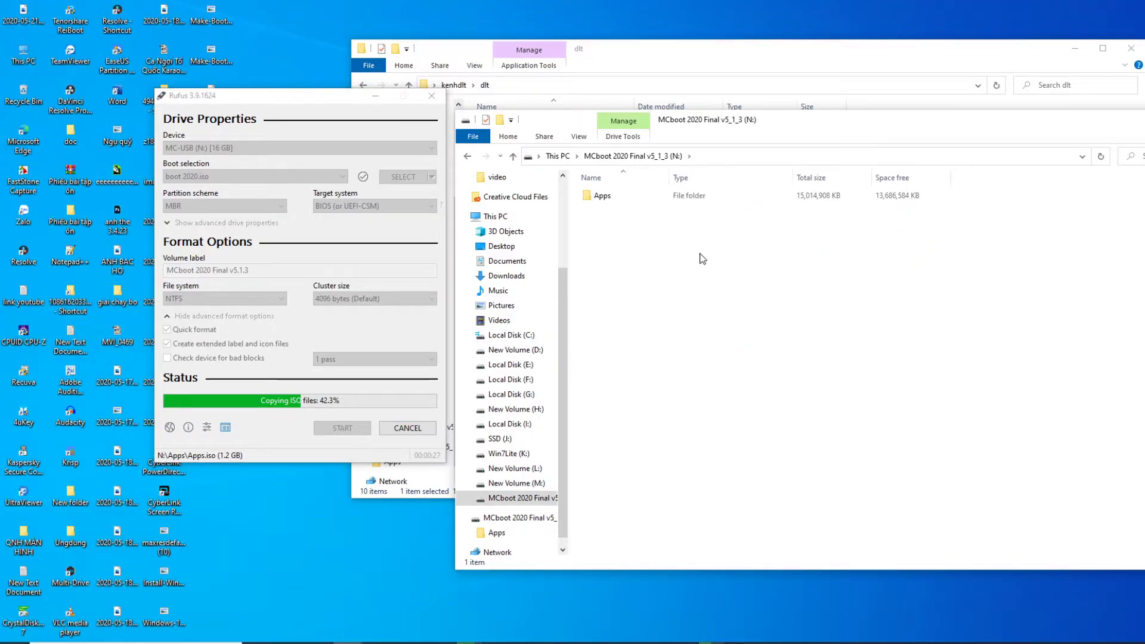
left_click(467, 156)
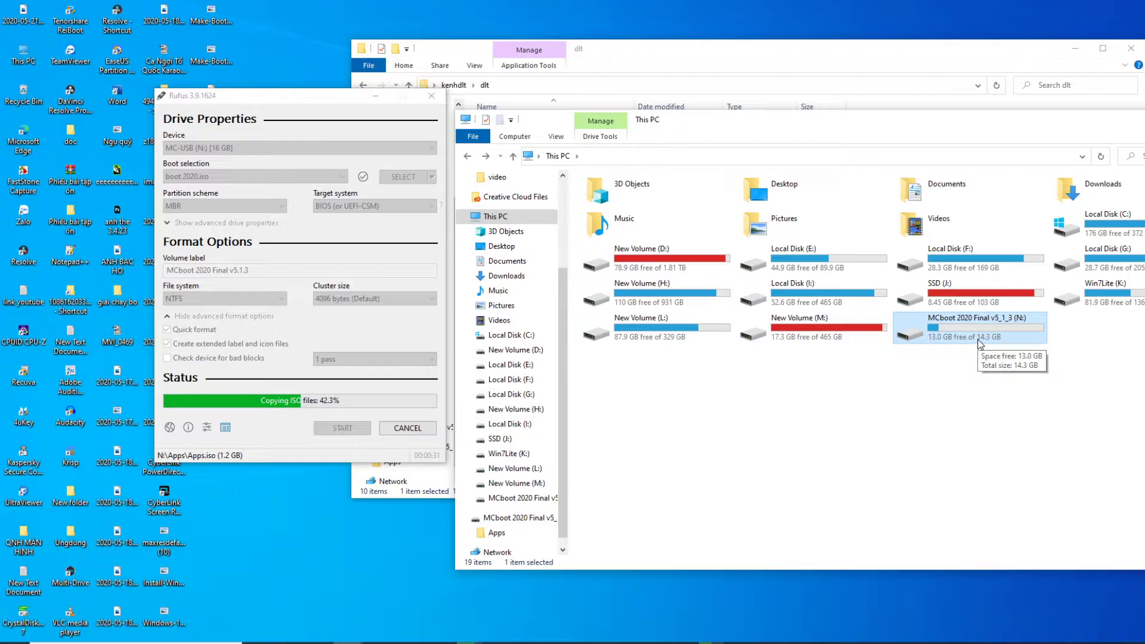
Open the ghost win 10 folder under O500cu\GHOST WIN on New Volume (D:)
double_click(705, 275)
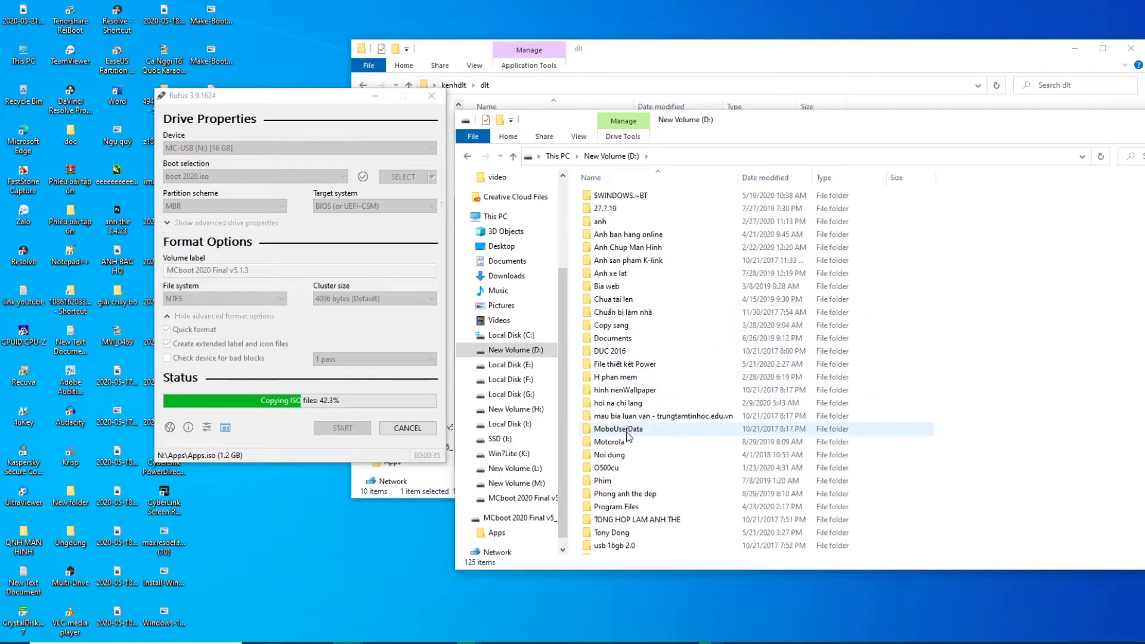
double_click(620, 470)
double_click(623, 289)
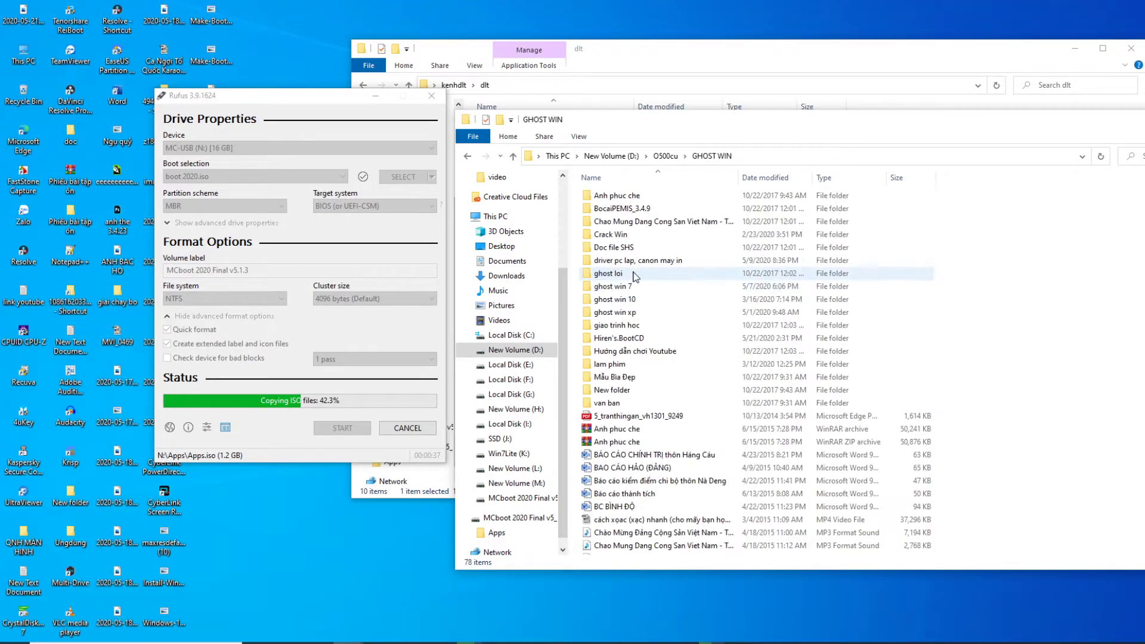
double_click(623, 299)
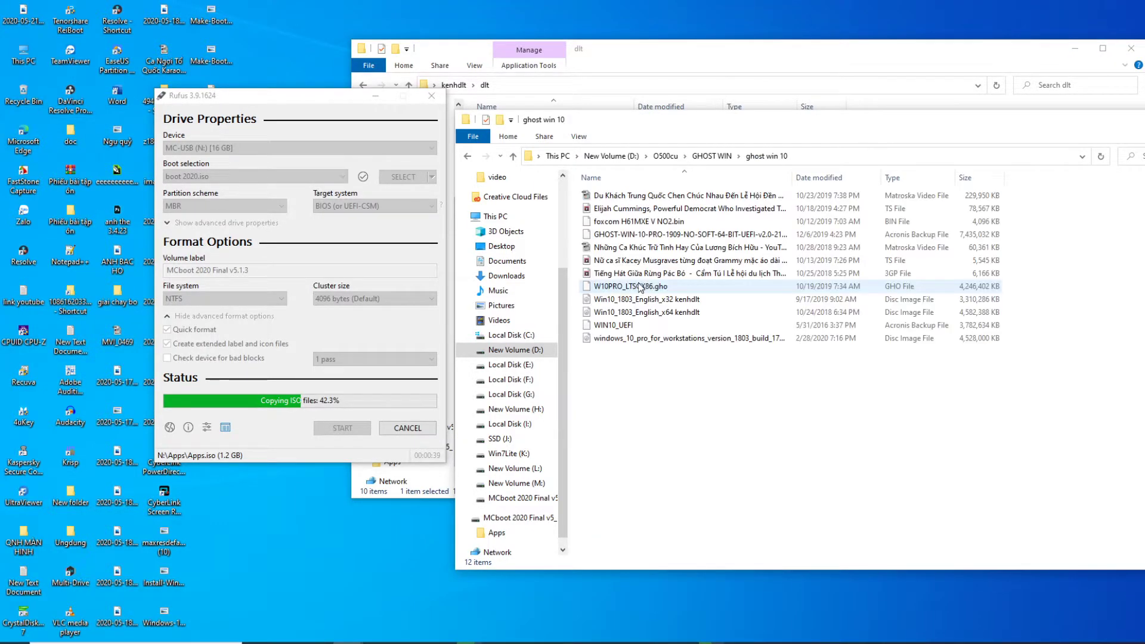
Look through the Windows 10 image files in the ghost win 10 folder, including WIN10_UEFI, Win10_1803_English_x64 kenhdlt and W10PRO_LTSCX86.gho
left_click(637, 344)
left_click(636, 326)
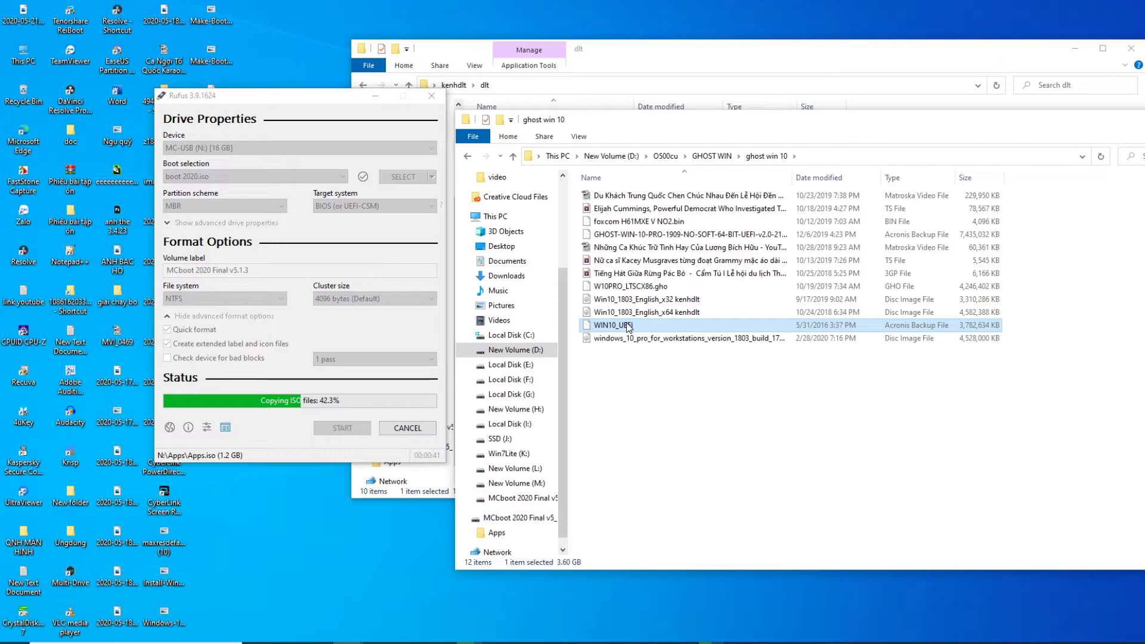
left_click(640, 313)
left_click(658, 287)
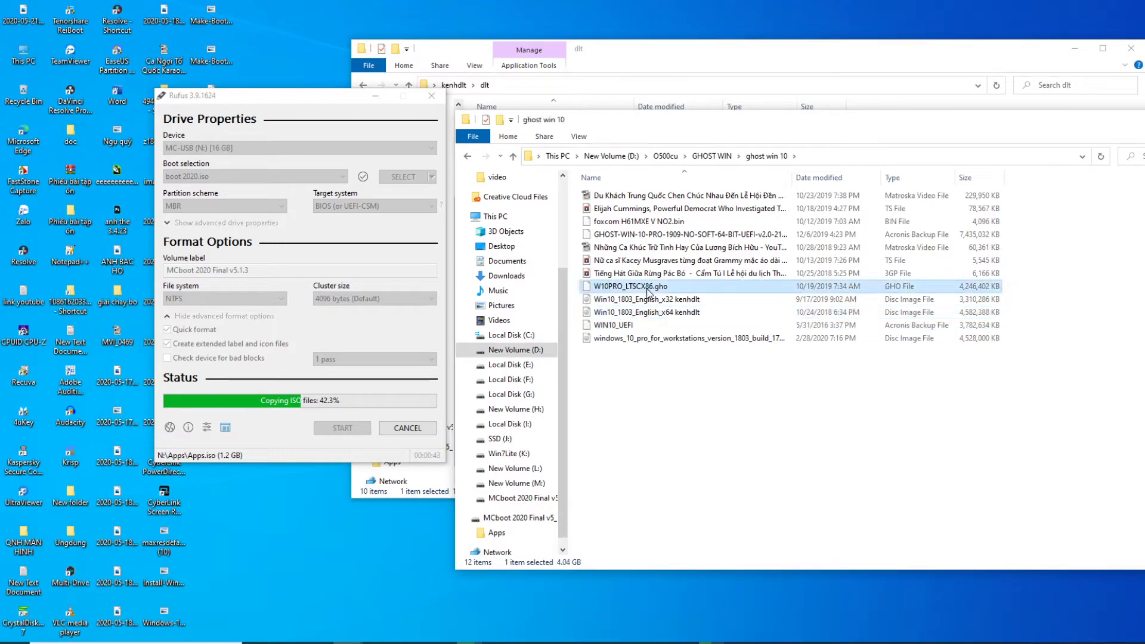
left_click(677, 234)
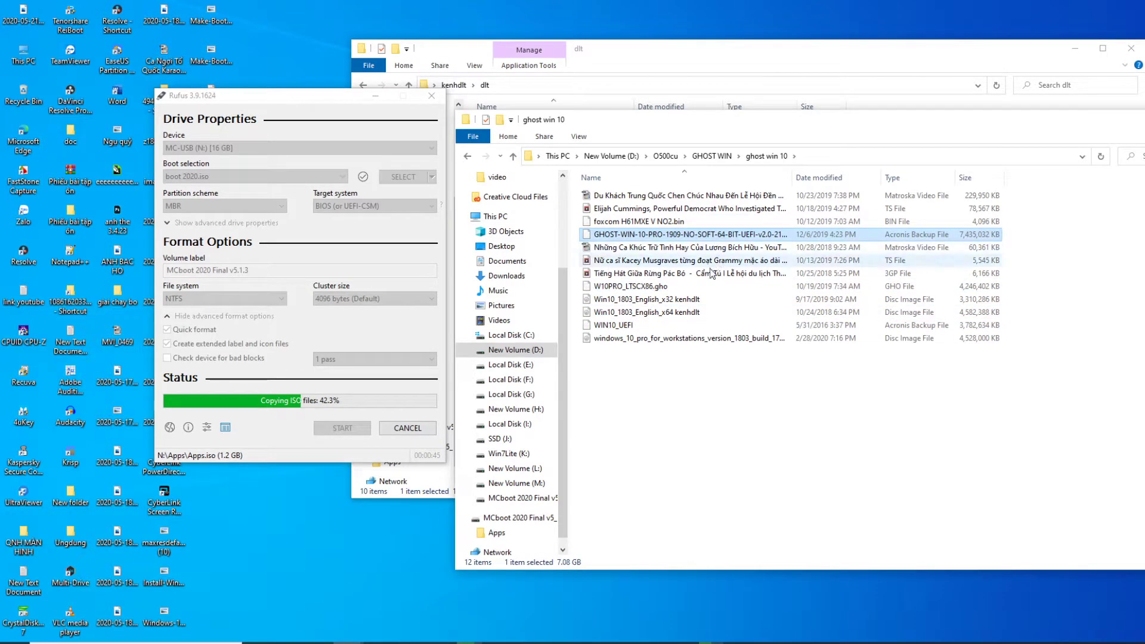
Look inside the ghost win 7 folder under GHOST WIN, return to This PC and close that window
left_click(467, 156)
left_click_drag(648, 123, 469, 124)
double_click(461, 288)
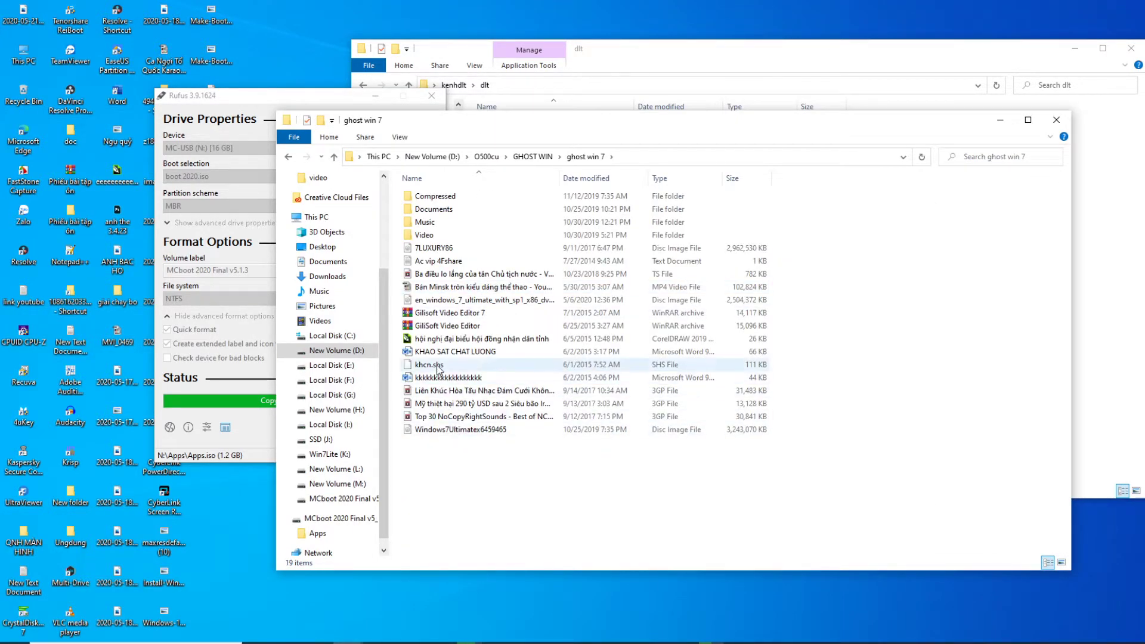
left_click(317, 217)
left_click(1056, 119)
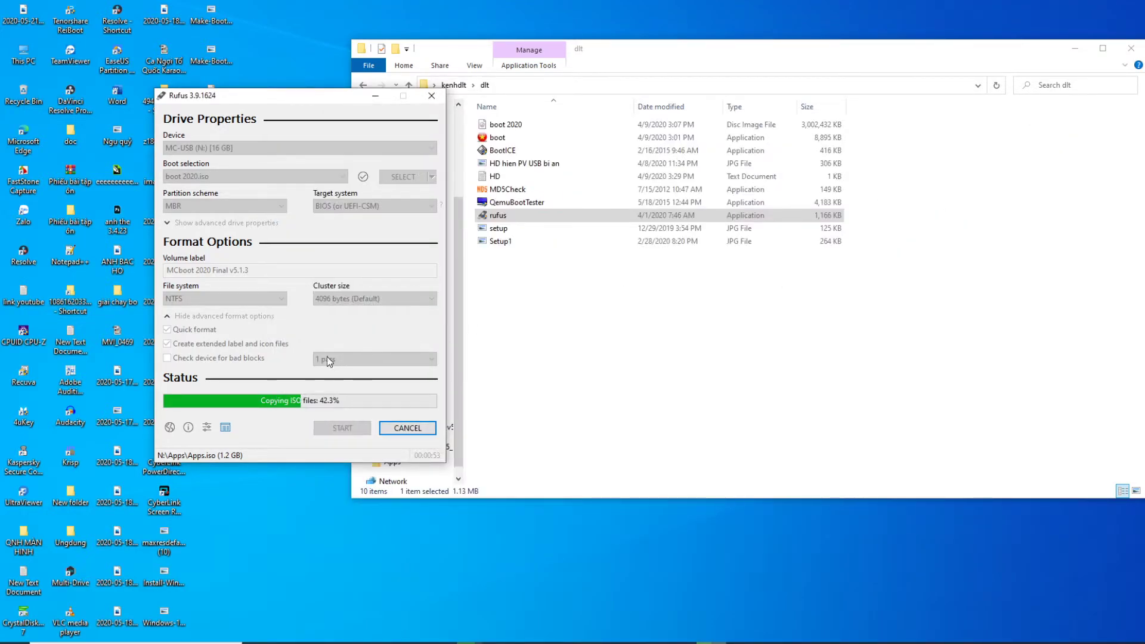
Reopen This PC beside the Rufus window and check the MCboot 2020 Final v5_1_3 (N:) drive while the copying runs
left_click_drag(300, 113, 419, 57)
double_click(23, 55)
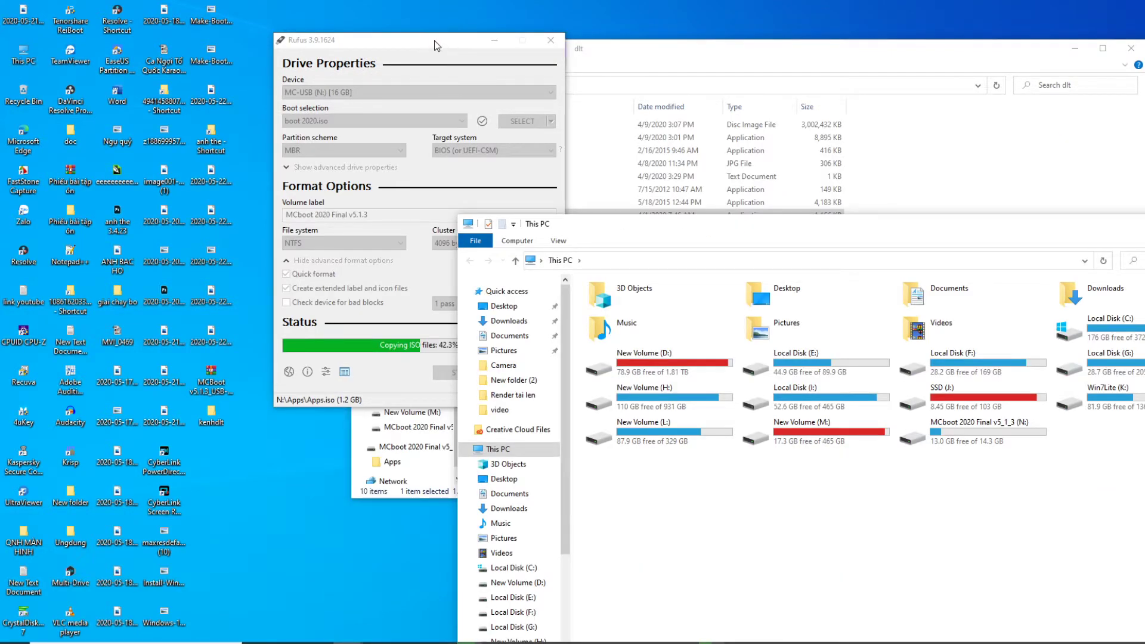
left_click_drag(437, 46, 389, 51)
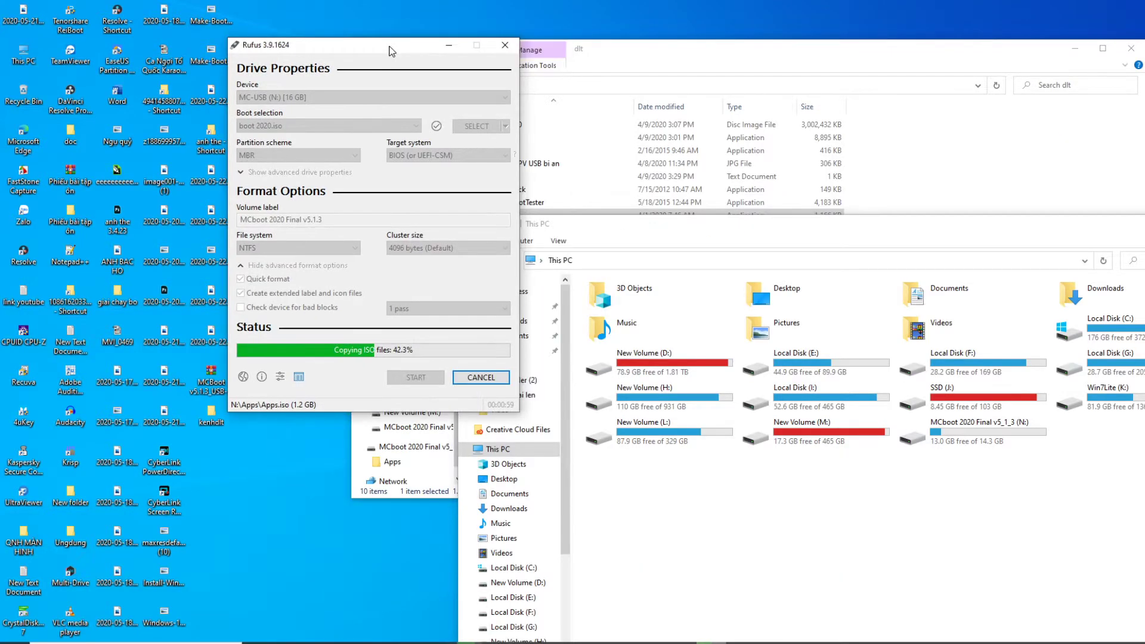
left_click(318, 522)
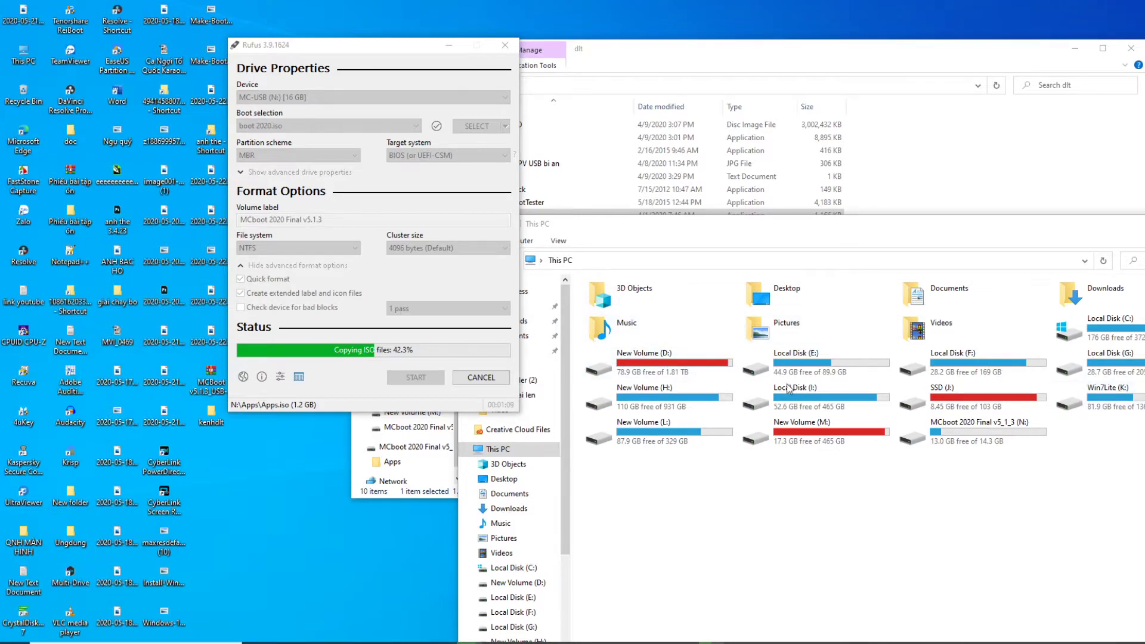
double_click(972, 430)
left_click(470, 261)
left_click_drag(341, 55, 375, 65)
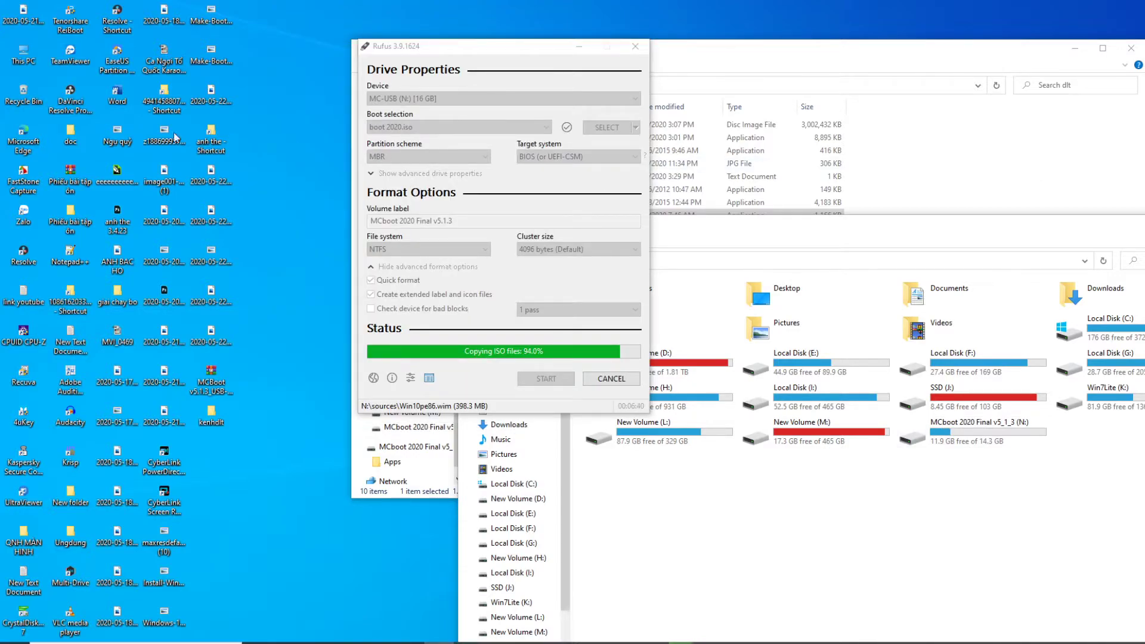
Place the Rufus and This PC windows side by side and refresh the drive list
left_click_drag(514, 47, 432, 46)
left_click_drag(744, 223, 633, 68)
right_click(659, 405)
left_click(670, 451)
left_click(314, 63)
left_click_drag(314, 45, 174, 80)
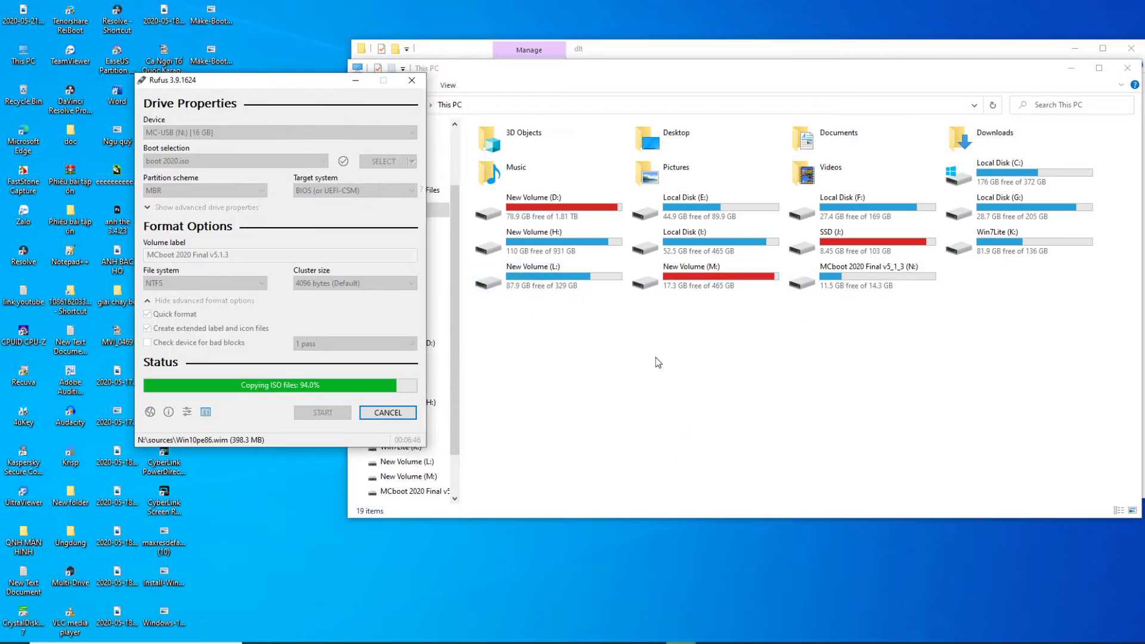
right_click(656, 357)
left_click(668, 402)
left_click_drag(245, 83, 204, 86)
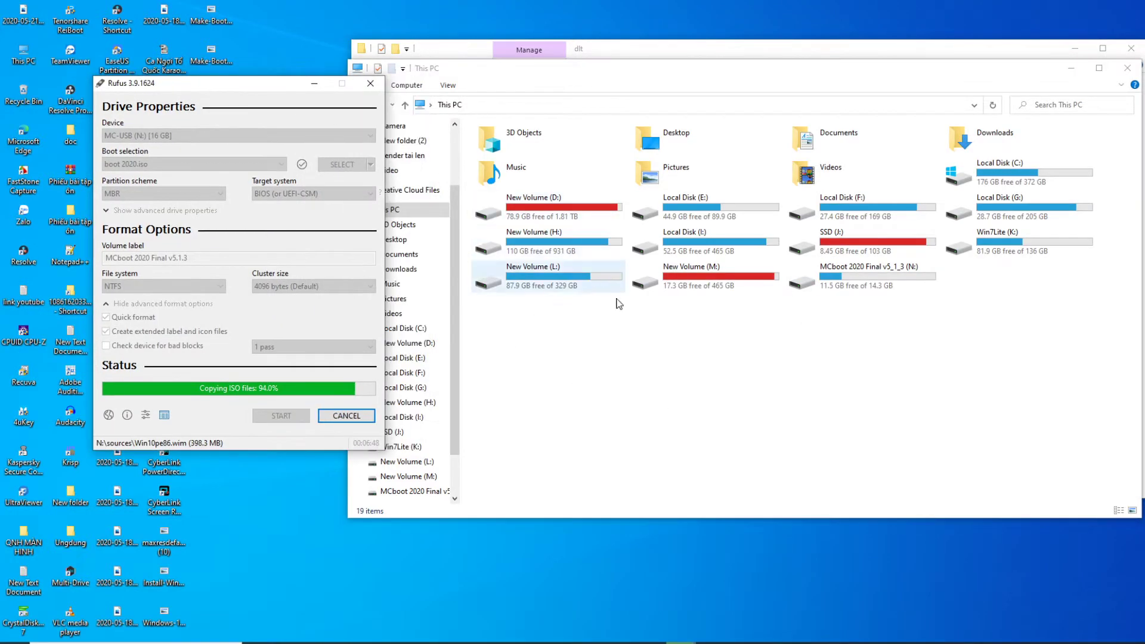
left_click(649, 68)
left_click_drag(649, 68, 706, 60)
right_click(736, 363)
left_click(748, 416)
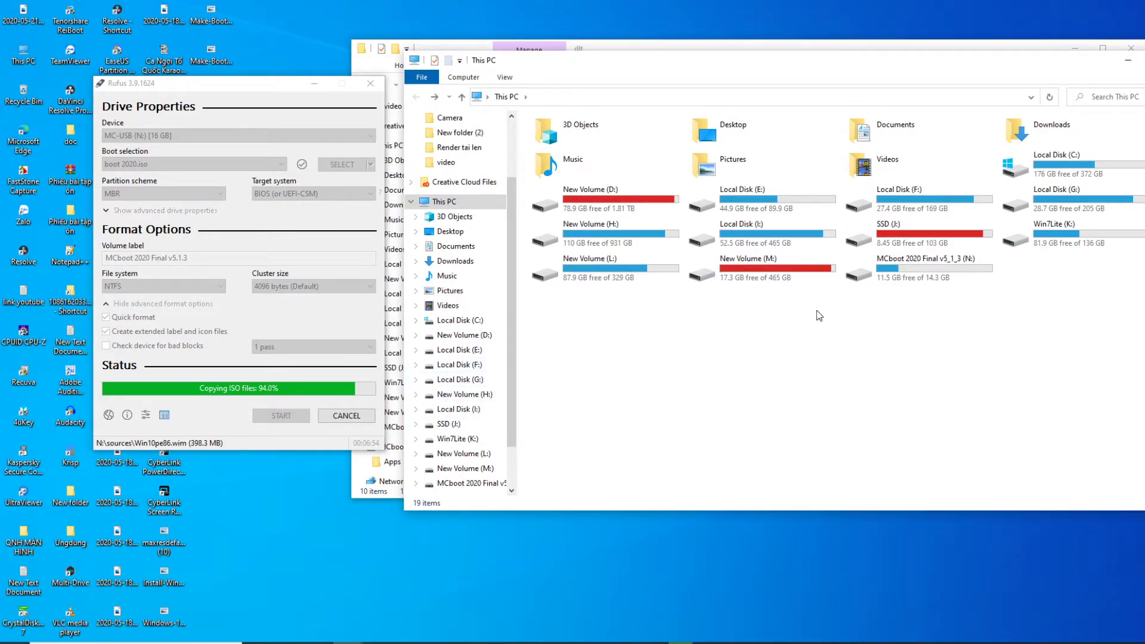
Examine the files copied so far to the MCboot 2020 Final v5_1_3 (N:) drive, and refresh the drive list in This PC
left_click(892, 280)
double_click(891, 281)
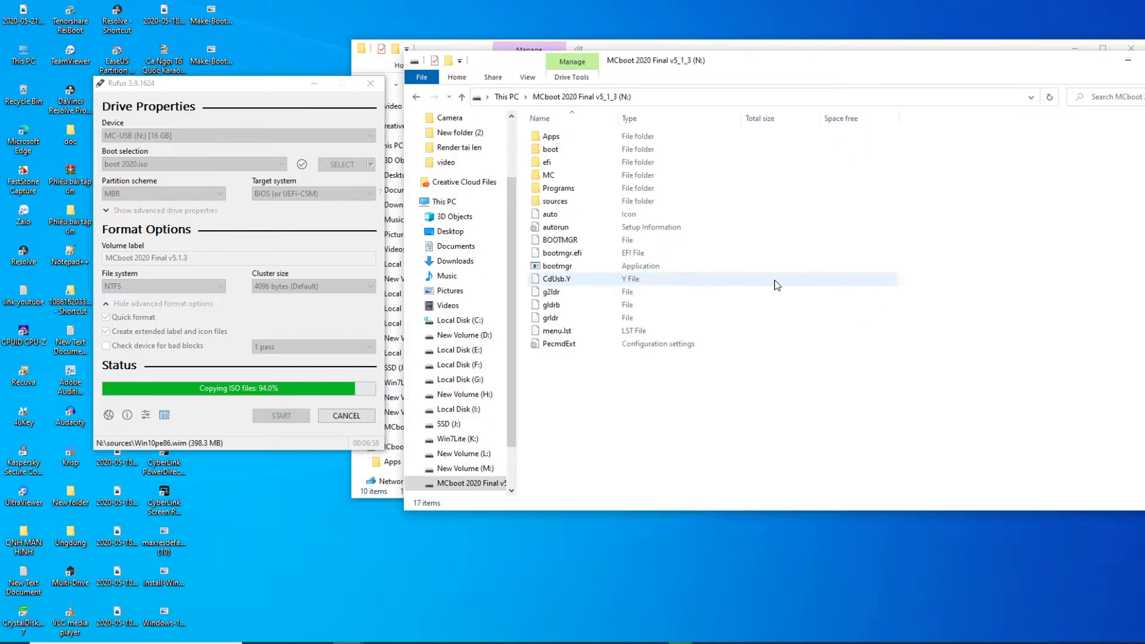
left_click(416, 96)
right_click(820, 316)
left_click(843, 362)
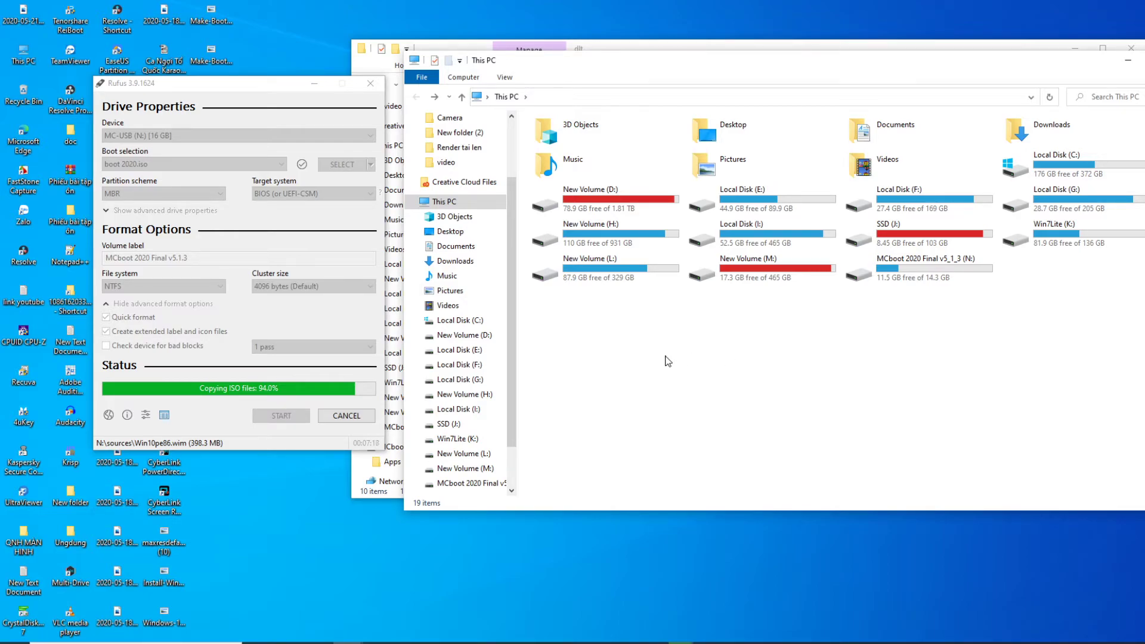
right_click(746, 315)
left_click(763, 365)
right_click(671, 352)
left_click(684, 400)
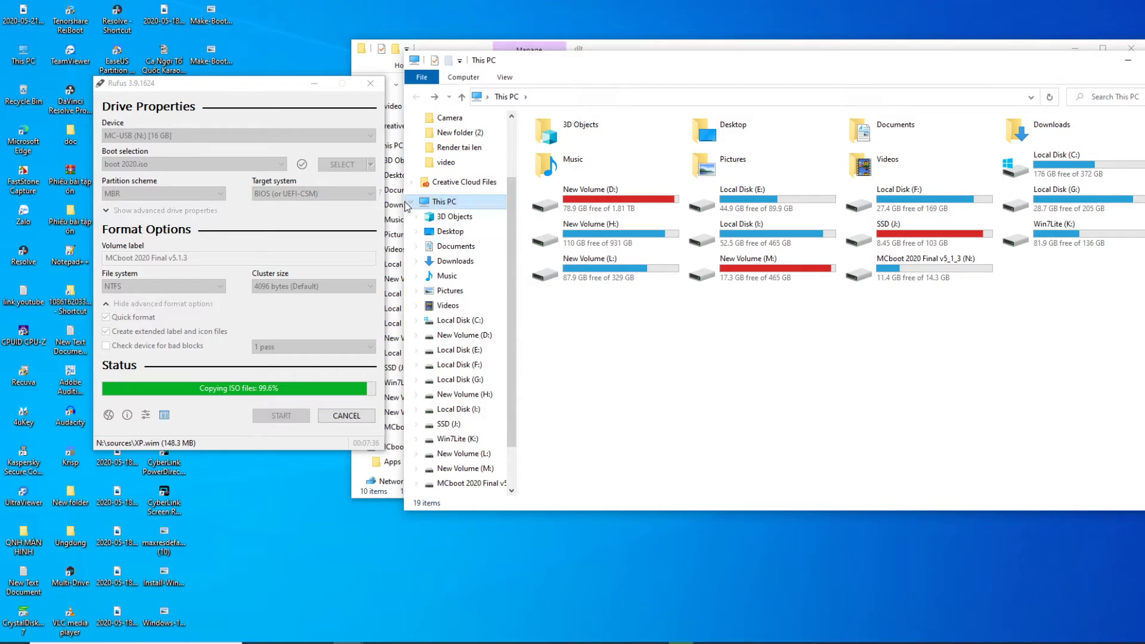
Close Rufus once the USB drive has been written
left_click_drag(266, 94, 223, 126)
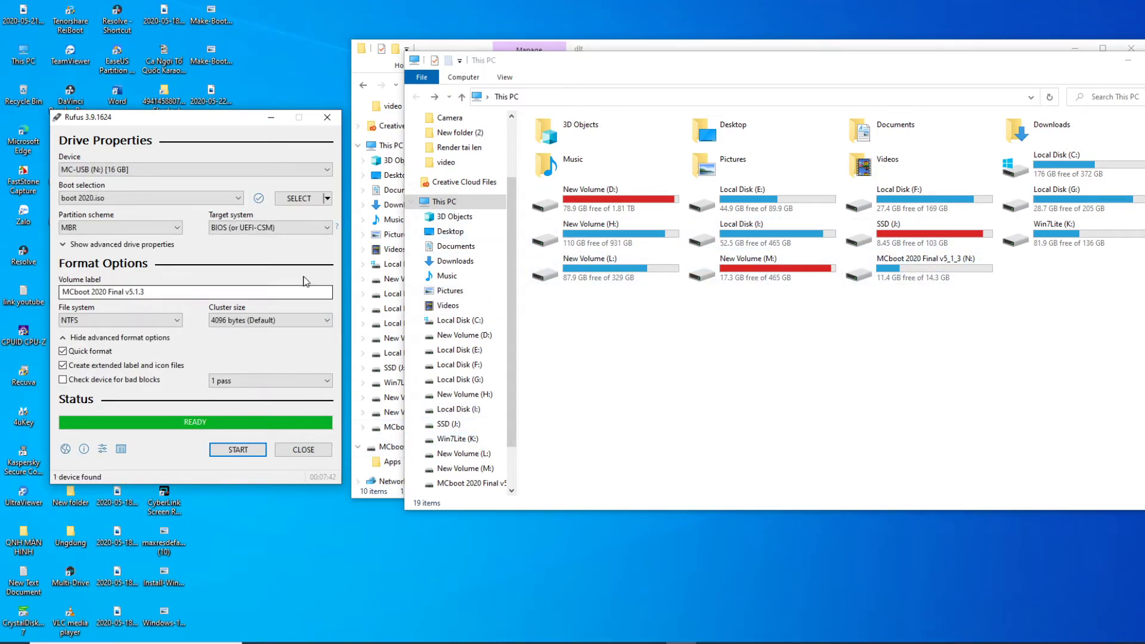
left_click_drag(210, 124, 222, 147)
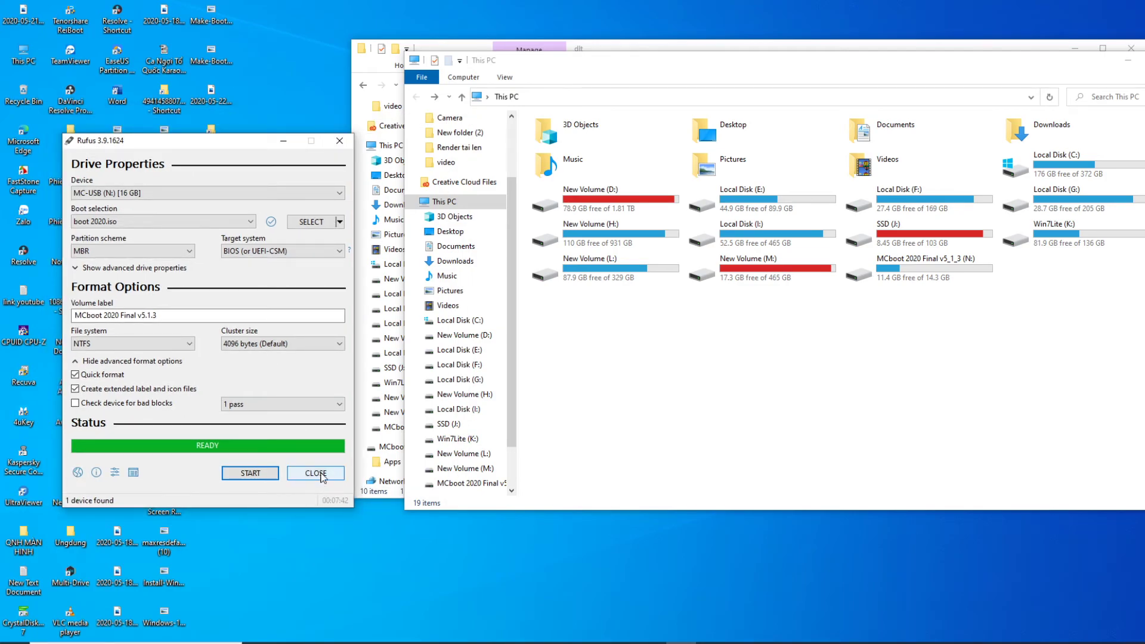
left_click(321, 474)
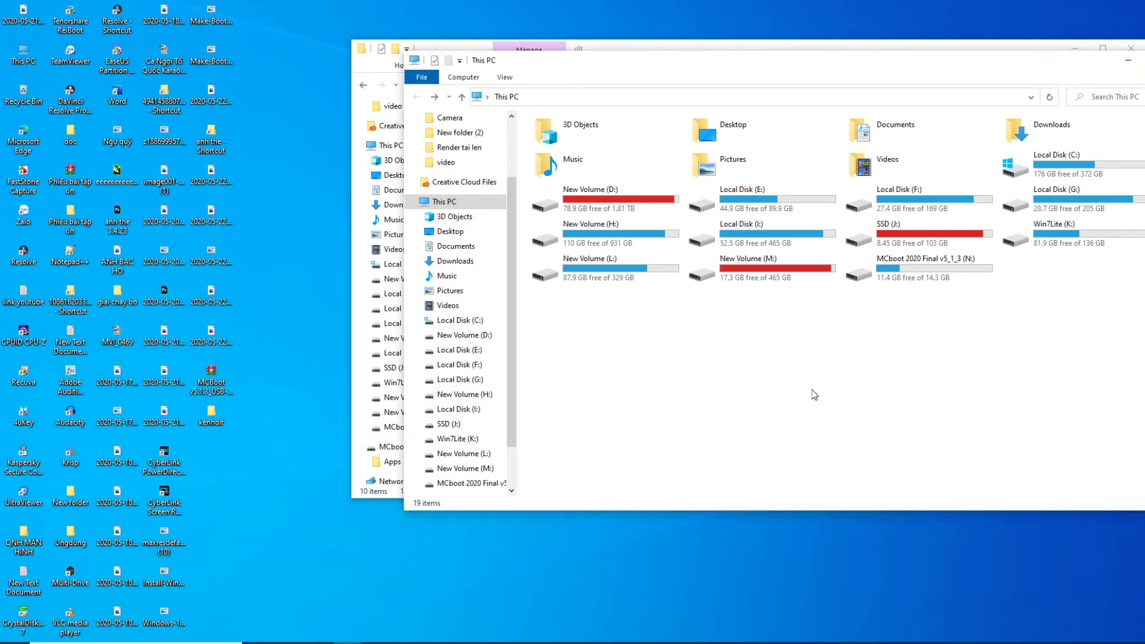
Open the MCboot 2020 Final v5_1_3 (N:) drive and compress its loose files, auto through PecmdExt, into a WinRAR archive named auto
double_click(906, 273)
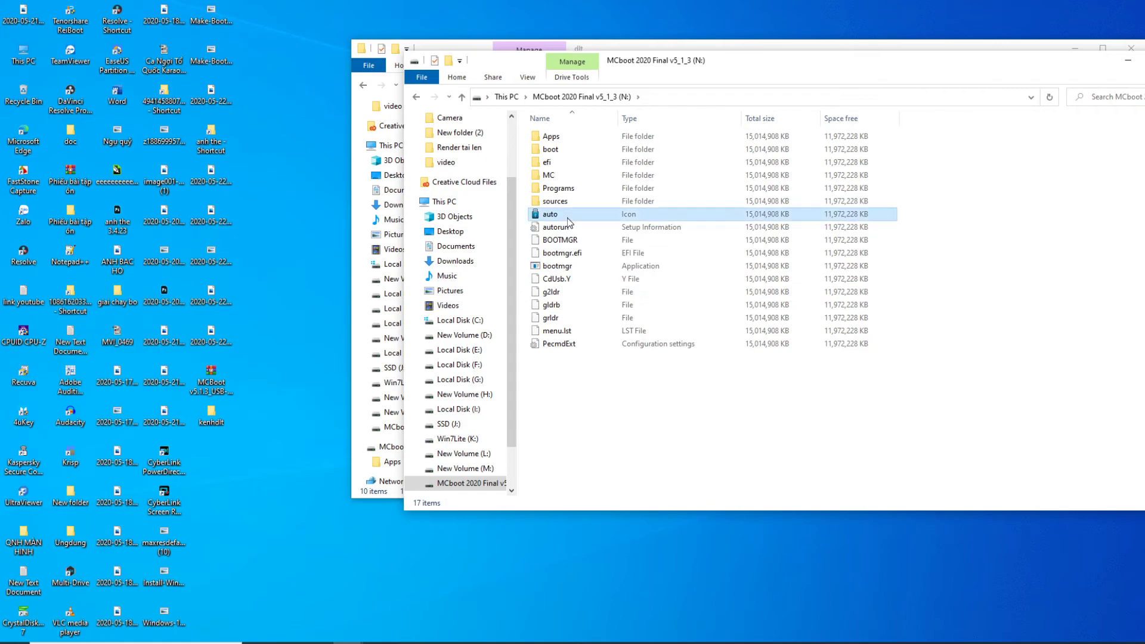
left_click(557, 266)
left_click(559, 331)
left_click_drag(563, 361, 554, 214)
right_click(555, 214)
left_click(602, 328)
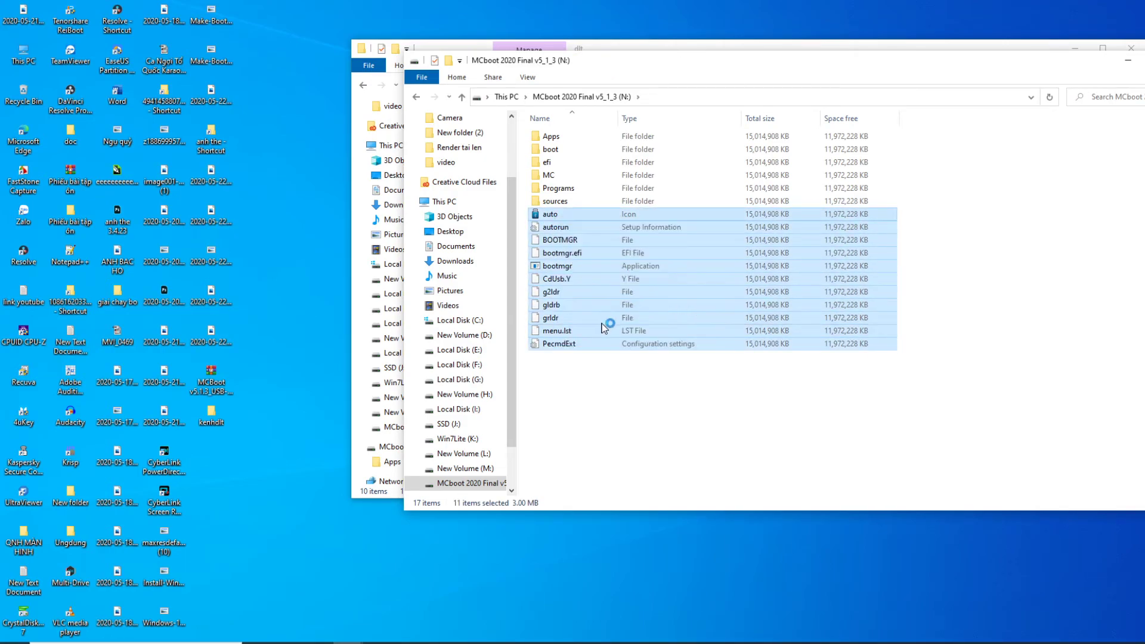
left_click(605, 437)
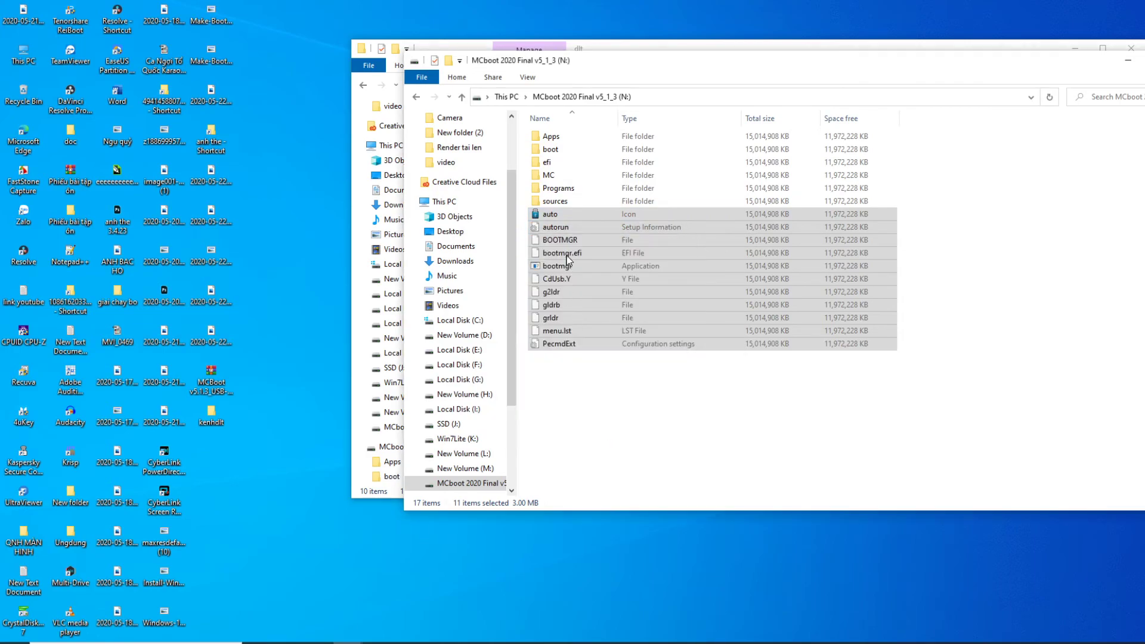
Try to extract the auto archive in place, and select the loose files from autorun through PecmdExt
right_click(551, 227)
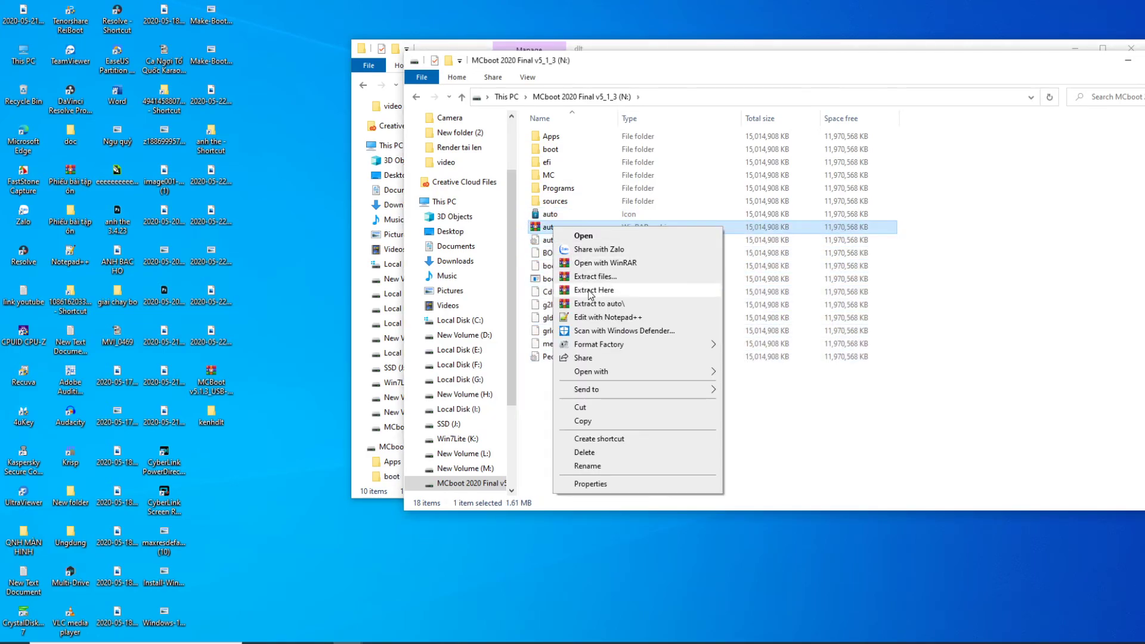
left_click(592, 291)
left_click(569, 390)
left_click_drag(570, 380, 559, 228)
left_click(559, 230)
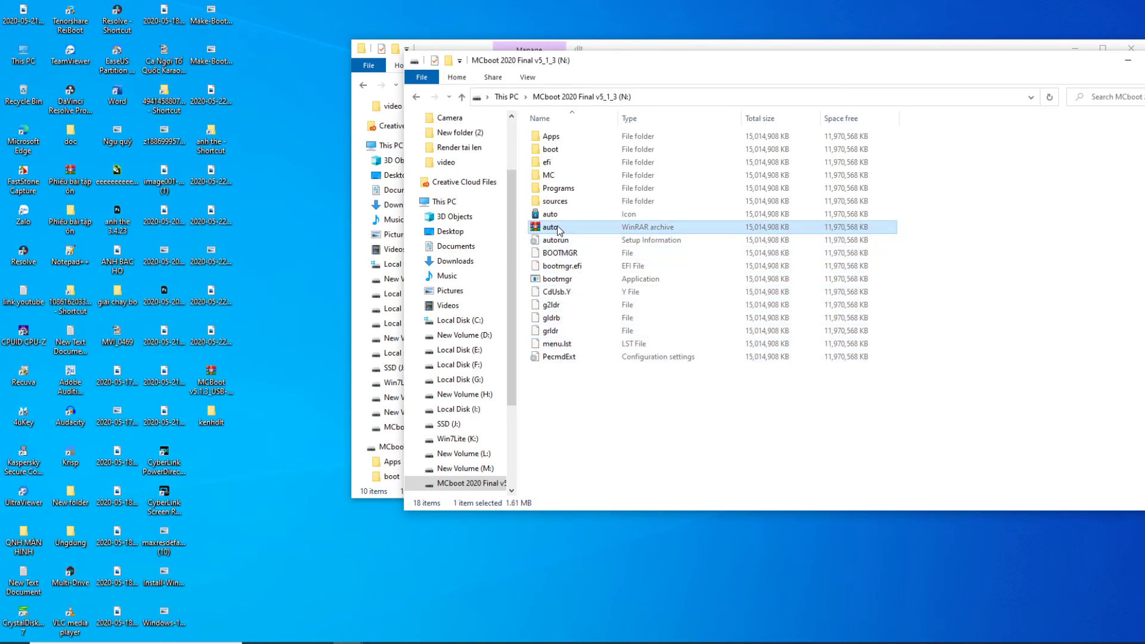
left_click_drag(579, 399, 568, 238)
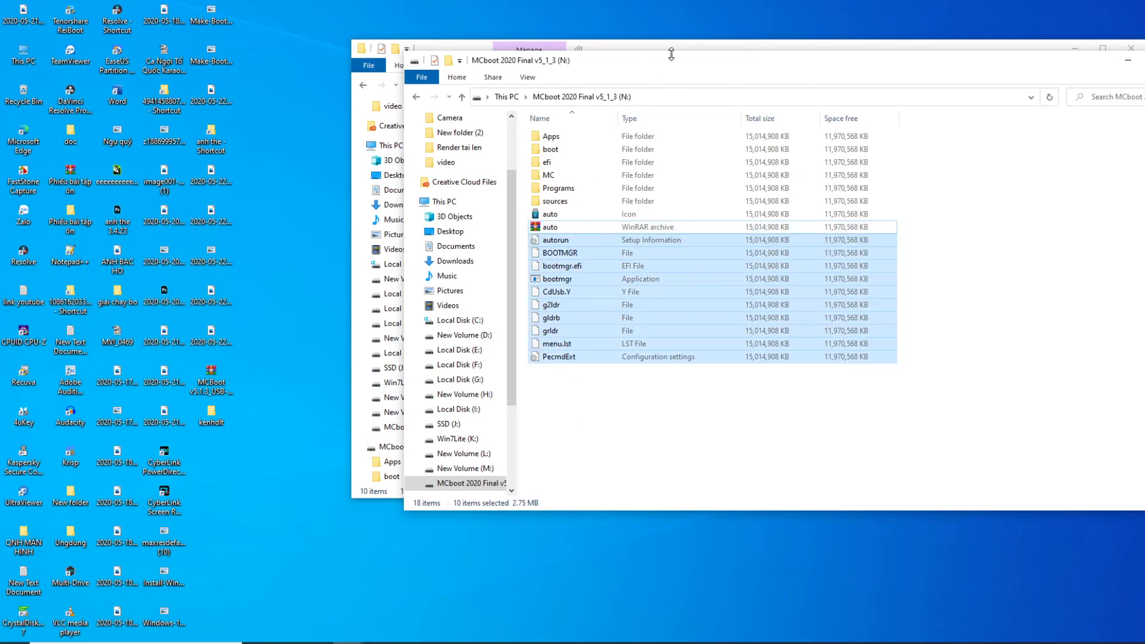
Move the file window clear of the edge of the screen and return from the N: drive to This PC
left_click_drag(671, 55, 469, 73)
left_click(606, 440)
left_click(251, 222)
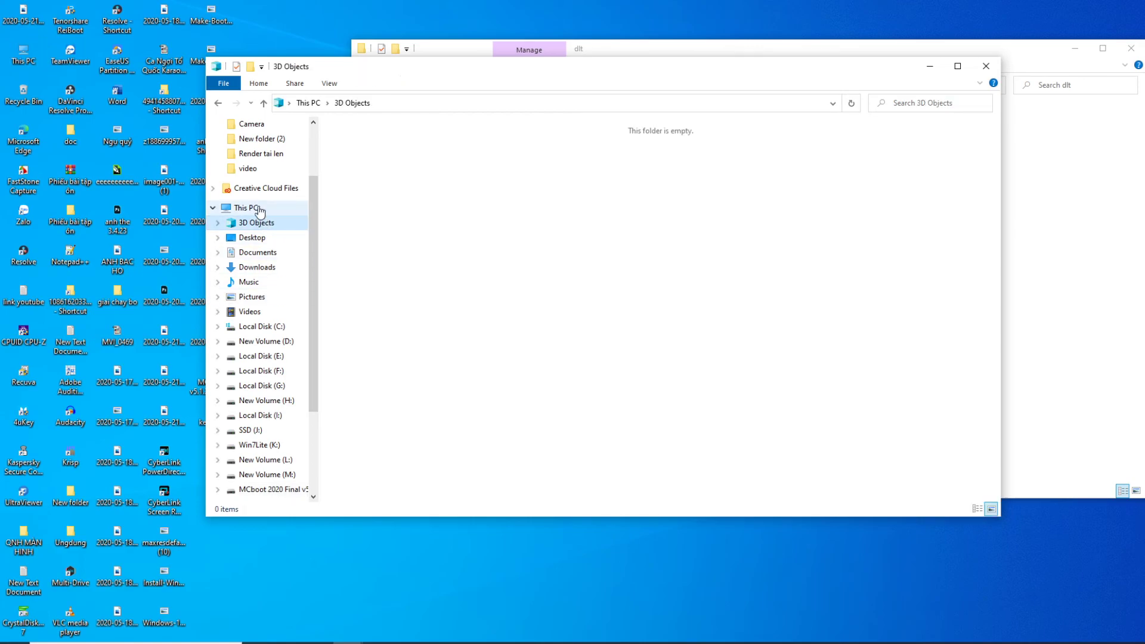
left_click(257, 208)
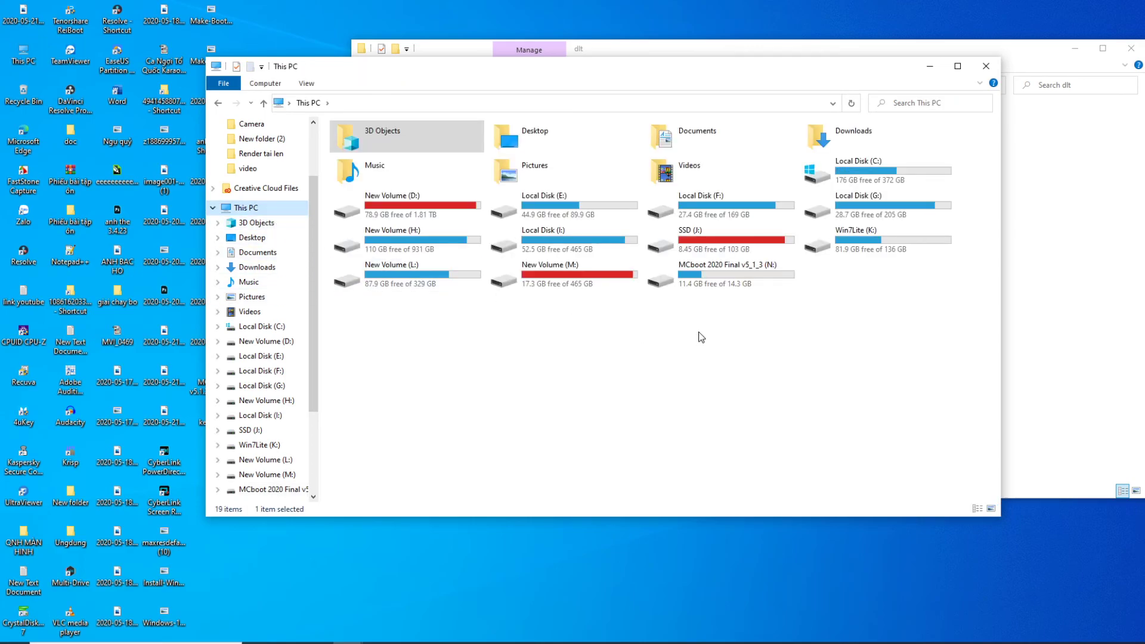